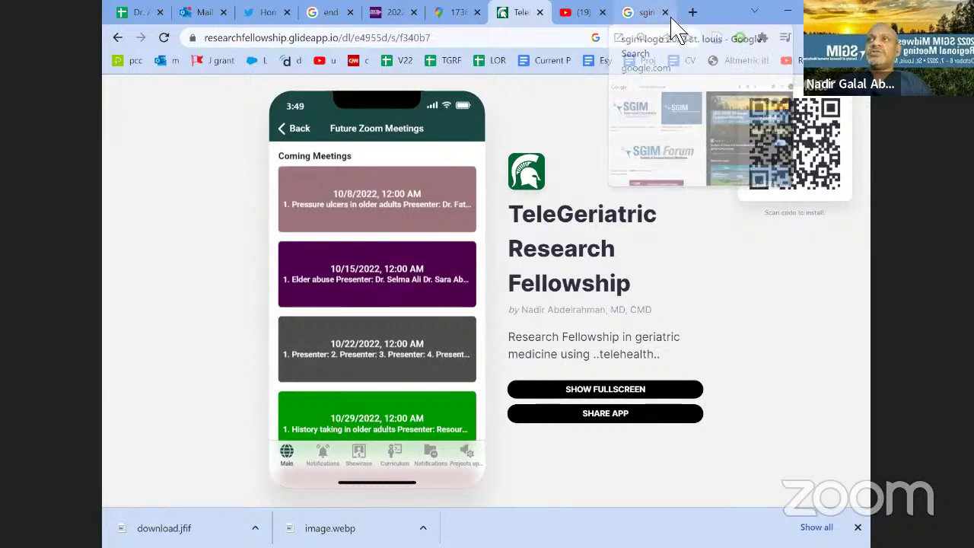
- Create a new blank Google Sheets spreadsheet by going to sheets.new
{"action": "left_click", "coordinate": [647, 13]}
{"action": "left_click", "coordinate": [506, 39]}
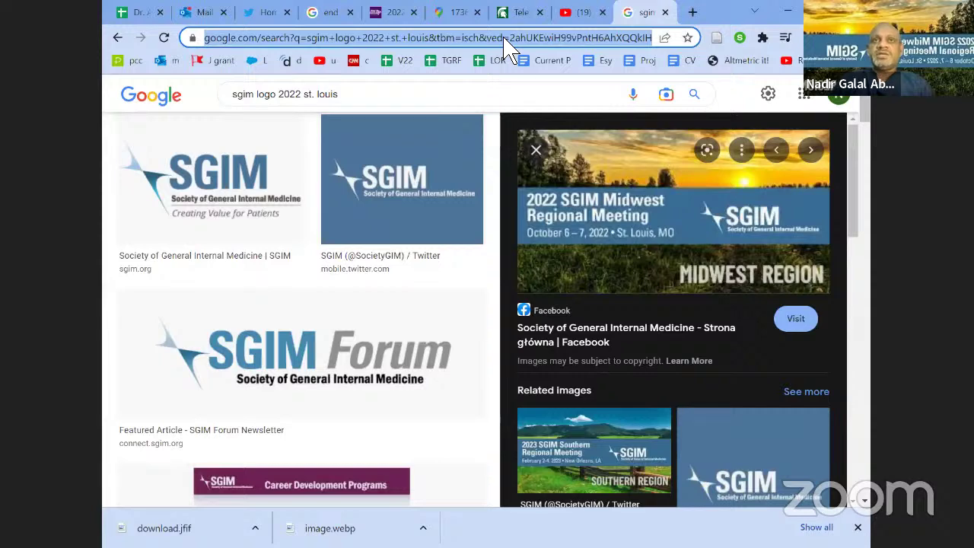
{"action": "type", "text": "sheets.new"}
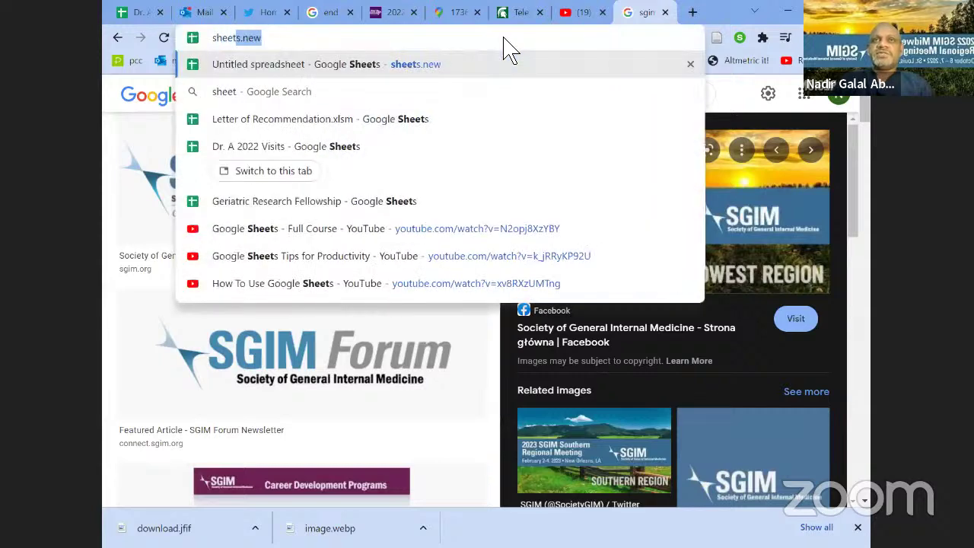
{"action": "key", "text": "Return"}
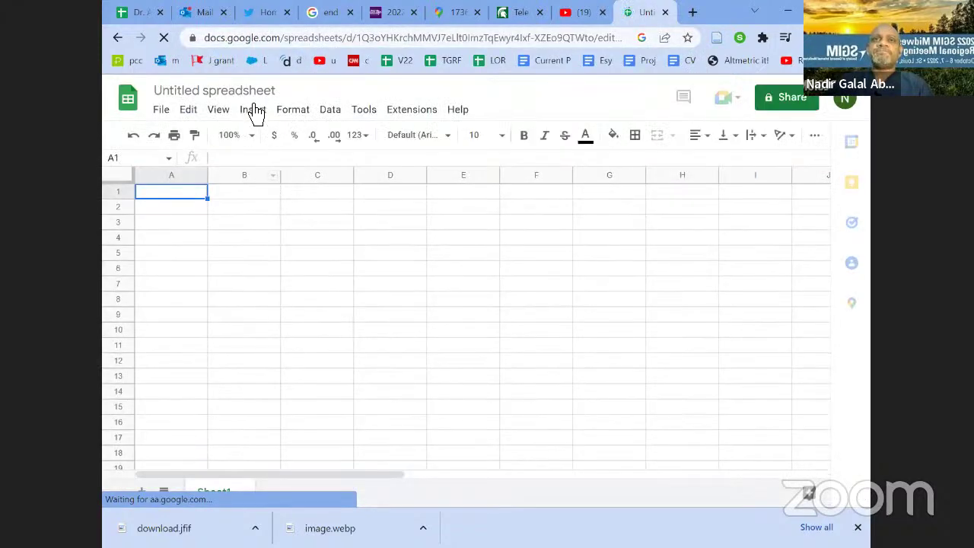
- Rename the untitled spreadsheet as Programs
{"action": "left_click", "coordinate": [251, 91]}
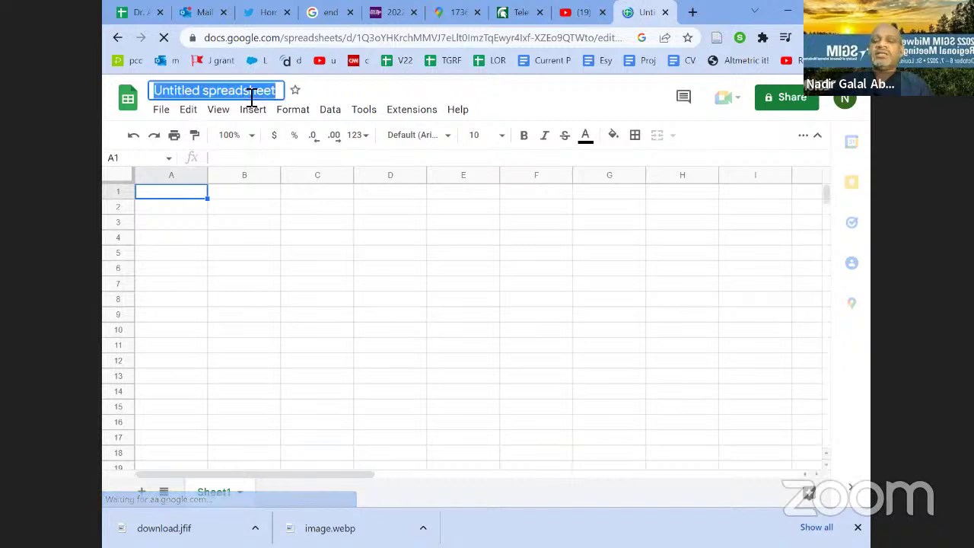
{"action": "type", "text": "Programs"}
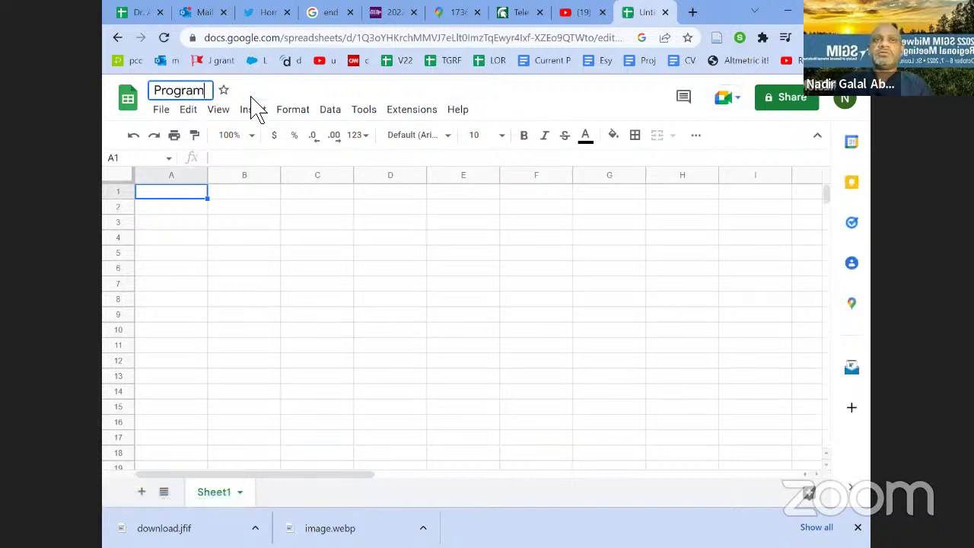
{"action": "left_click", "coordinate": [254, 192]}
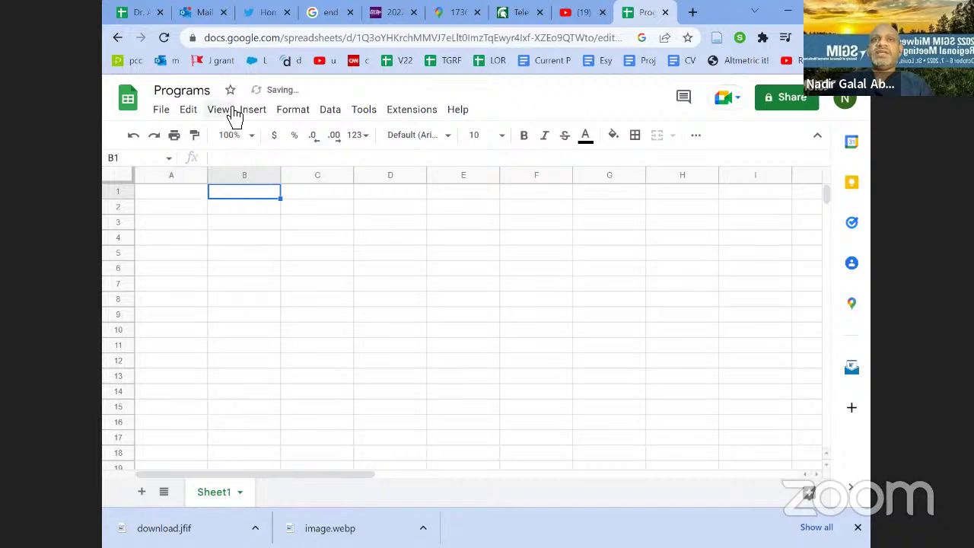
- Enter the column headers Program name, City and State in cells A1 to C1
{"action": "left_click", "coordinate": [202, 197]}
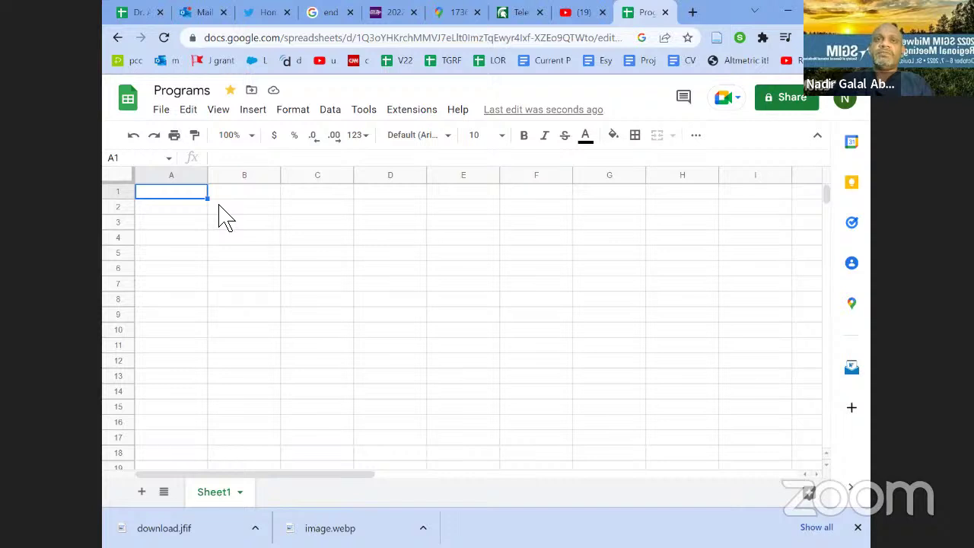
{"action": "type", "text": "Prog"}
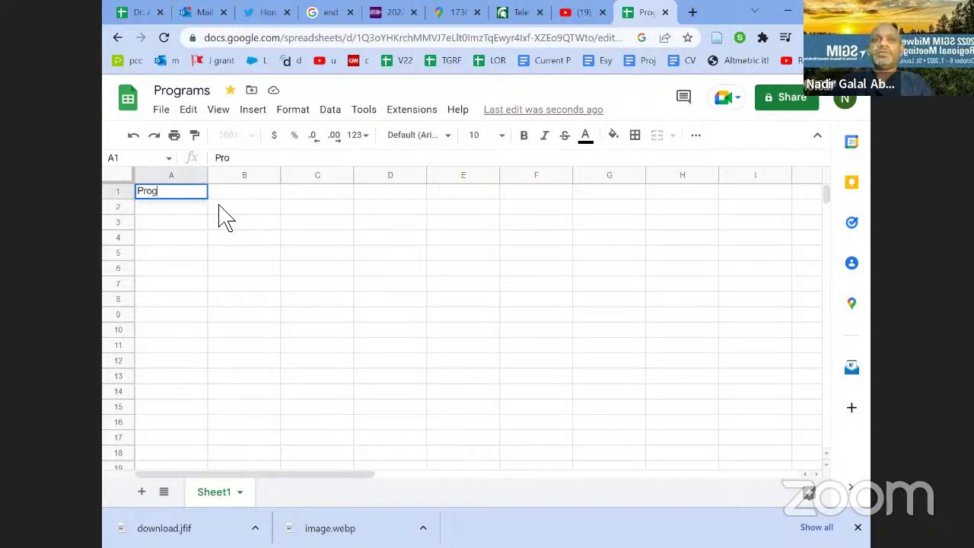
{"action": "type", "text": "ram name"}
{"action": "key", "text": "Tab"}
{"action": "type", "text": "City"}
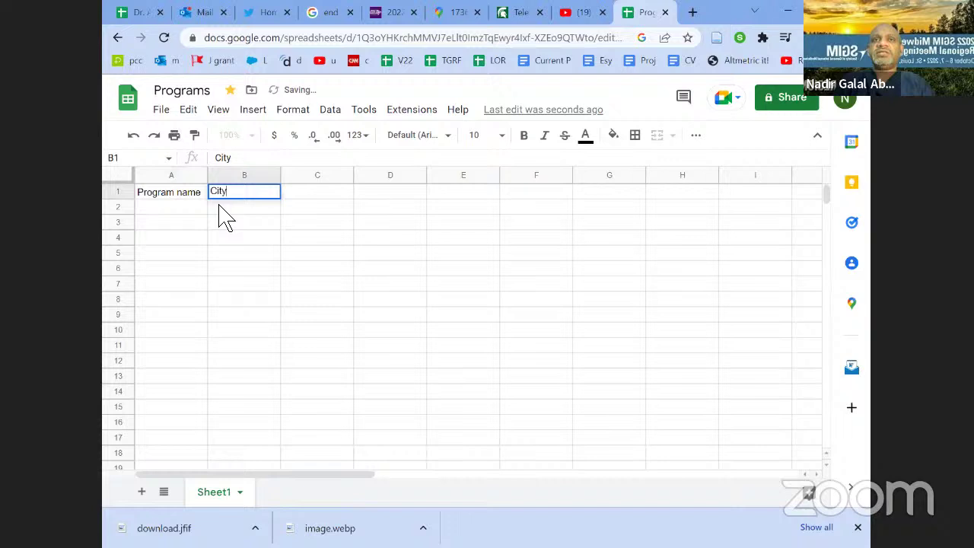
{"action": "key", "text": "Tab"}
{"action": "type", "text": "D"}
{"action": "key", "text": "BackSpace"}
{"action": "type", "text": "Sa"}
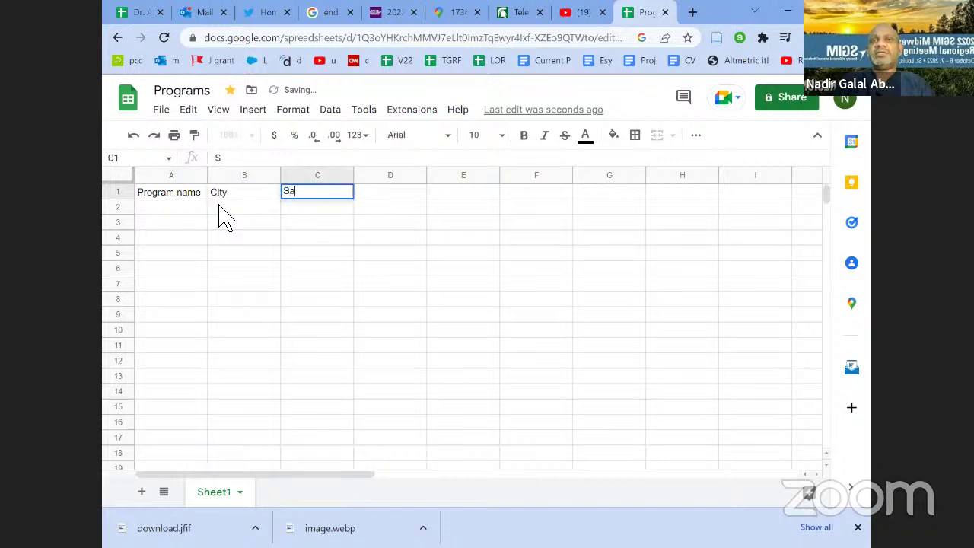
{"action": "type", "text": "ta"}
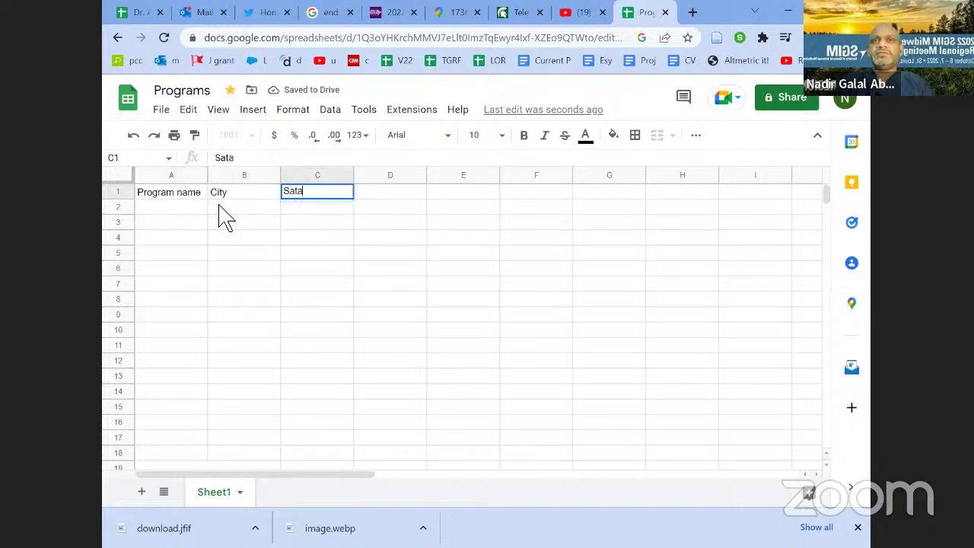
{"action": "key", "text": "BackSpace"}
{"action": "key", "text": "BackSpace"}
{"action": "key", "text": "BackSpace"}
{"action": "type", "text": "tate"}
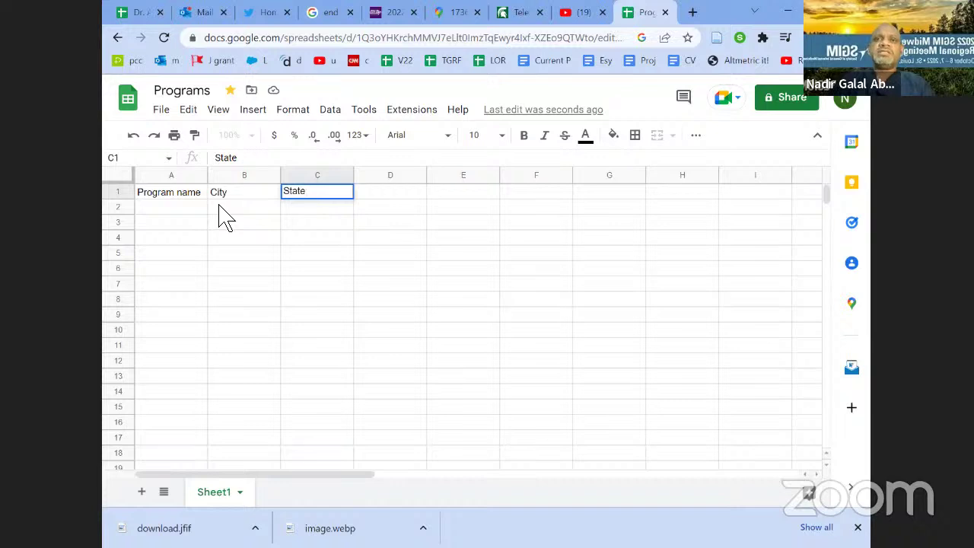
{"action": "key", "text": "Return"}
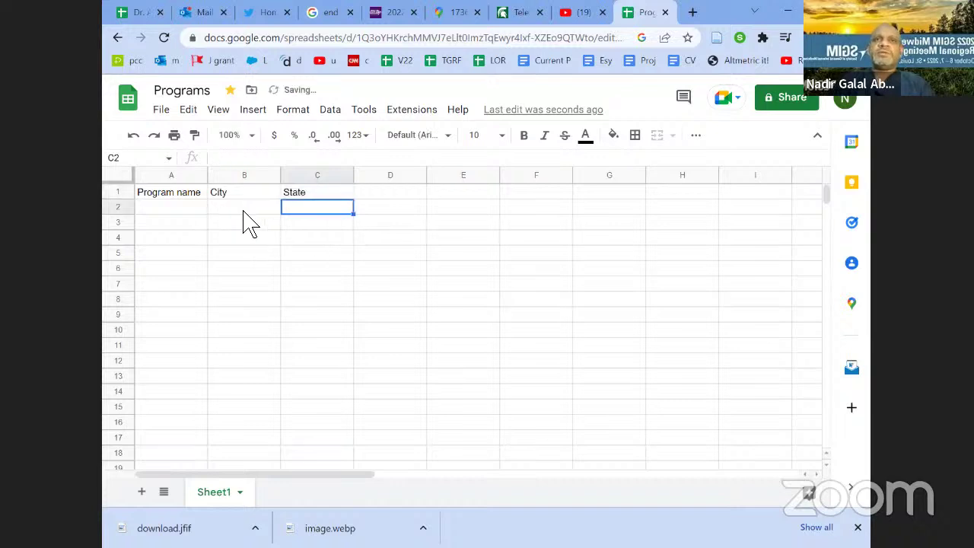
- Insert a column before the Program name column and give it the header Program ID (FREIDA)
{"action": "right_click", "coordinate": [181, 176]}
{"action": "left_click", "coordinate": [224, 254]}
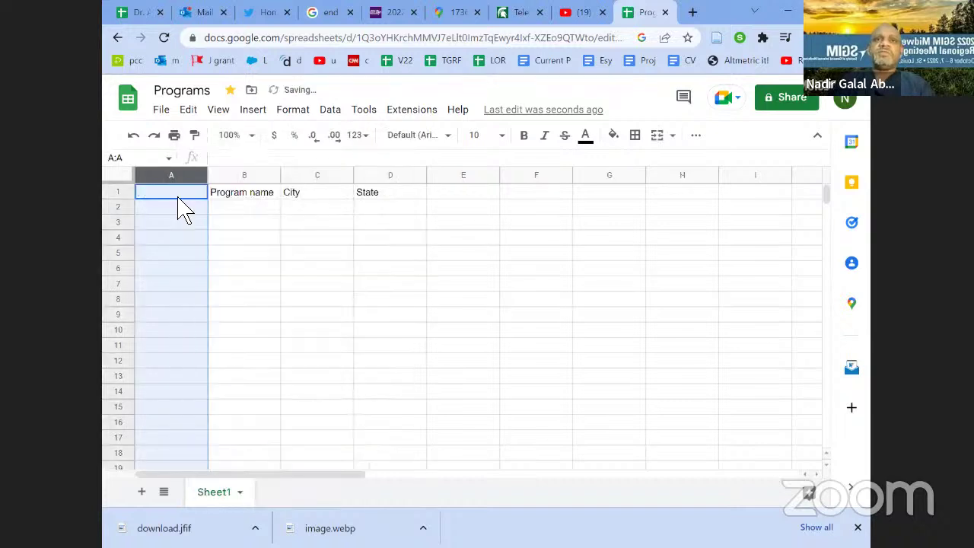
{"action": "left_click", "coordinate": [178, 195]}
{"action": "type", "text": "Program ID"}
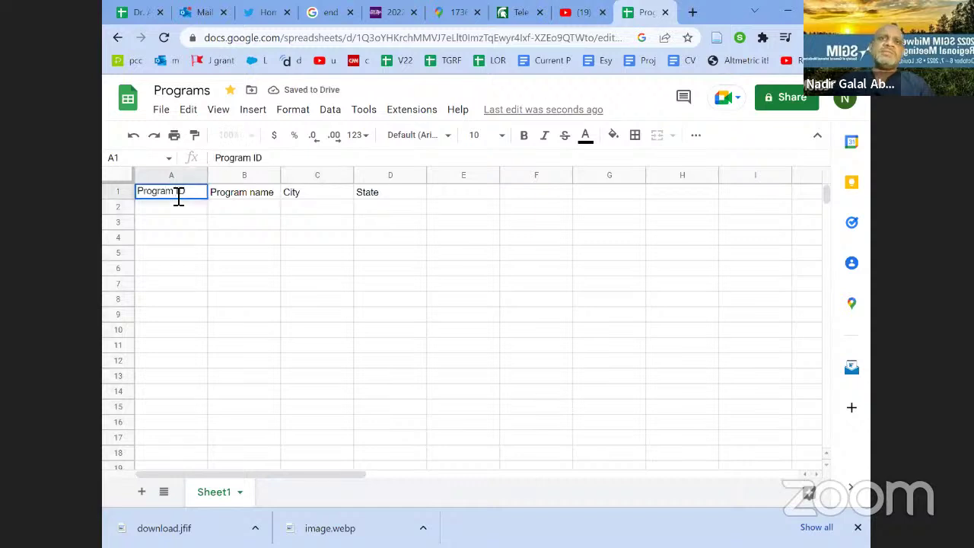
{"action": "type", "text": " ("}
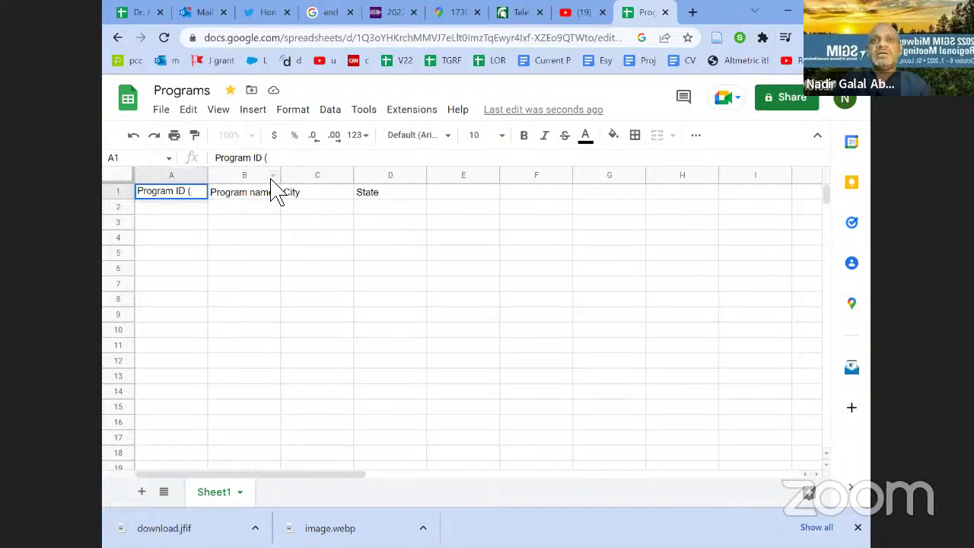
{"action": "type", "text": "FAREDA"}
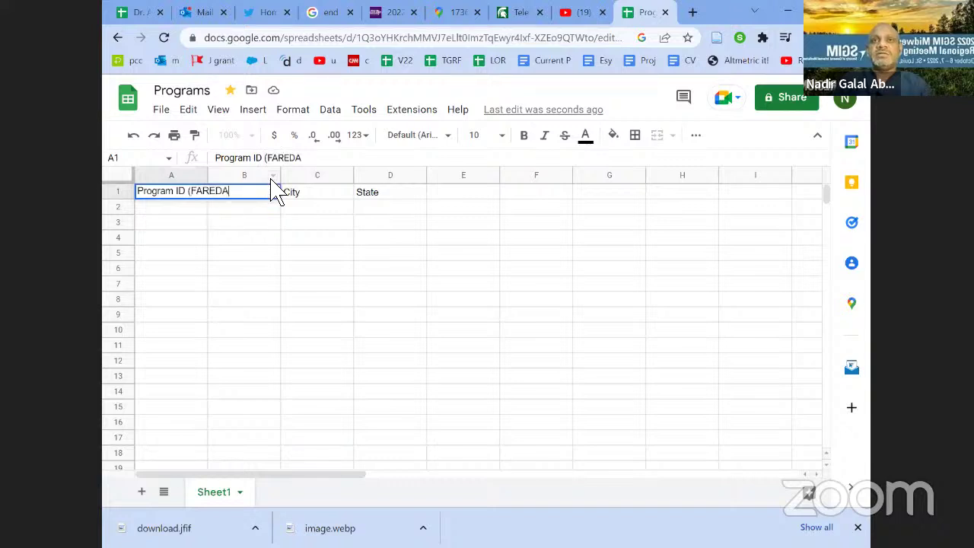
{"action": "key", "text": "BackSpace"}
{"action": "key", "text": "BackSpace"}
{"action": "key", "text": "BackSpace"}
{"action": "key", "text": "BackSpace"}
{"action": "key", "text": "BackSpace"}
{"action": "key", "text": "BackSpace"}
{"action": "type", "text": "FR"}
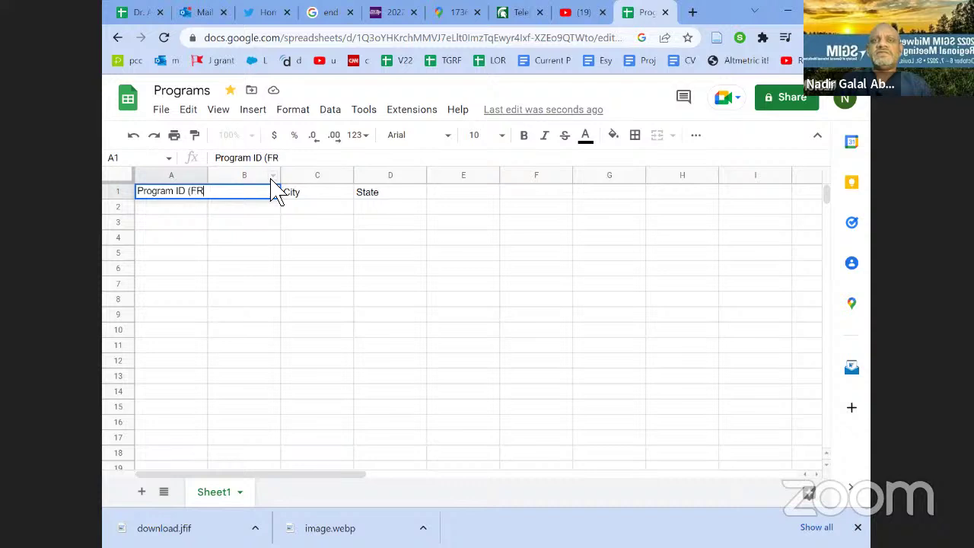
{"action": "type", "text": "EIDA)"}
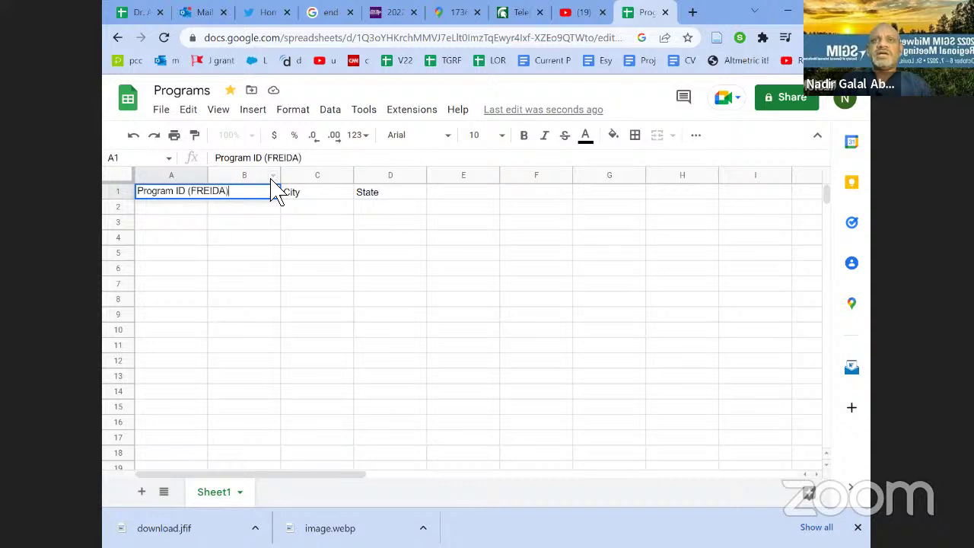
{"action": "key", "text": "Return"}
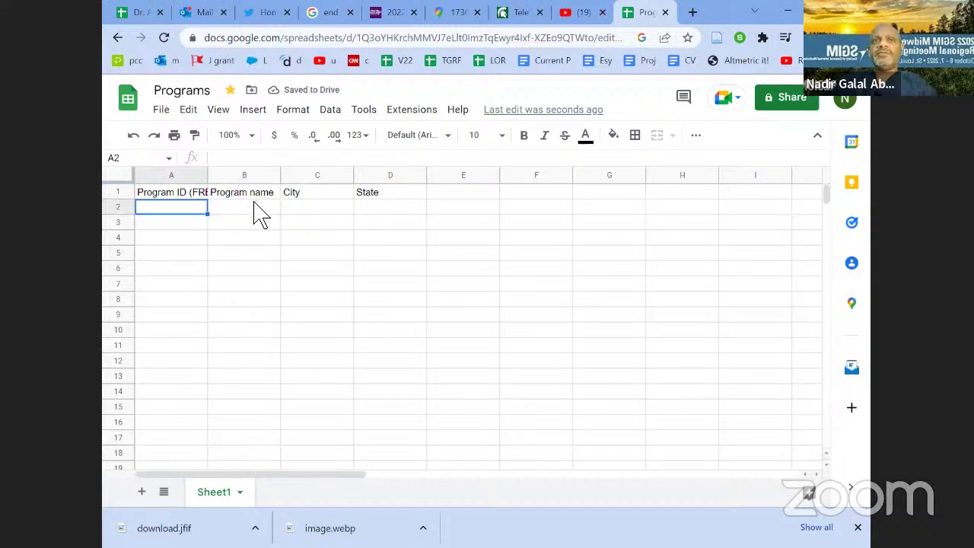
- Add the header Website in cell E1, after the State column
{"action": "left_click", "coordinate": [453, 195]}
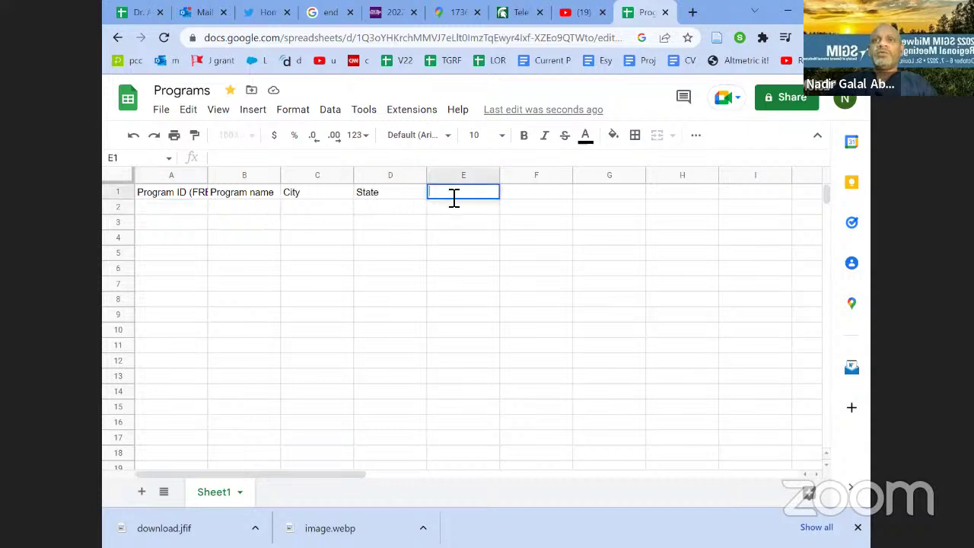
{"action": "type", "text": "Website"}
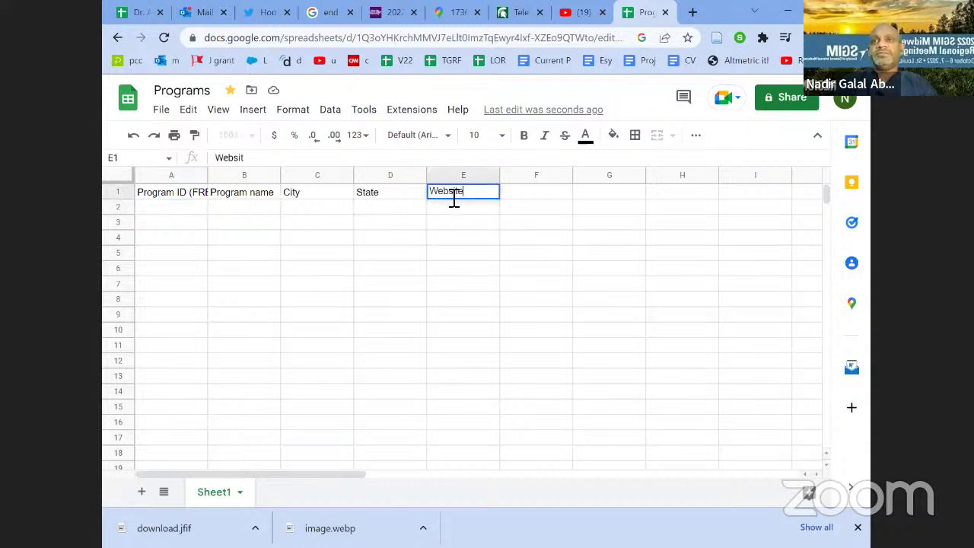
{"action": "key", "text": "Return"}
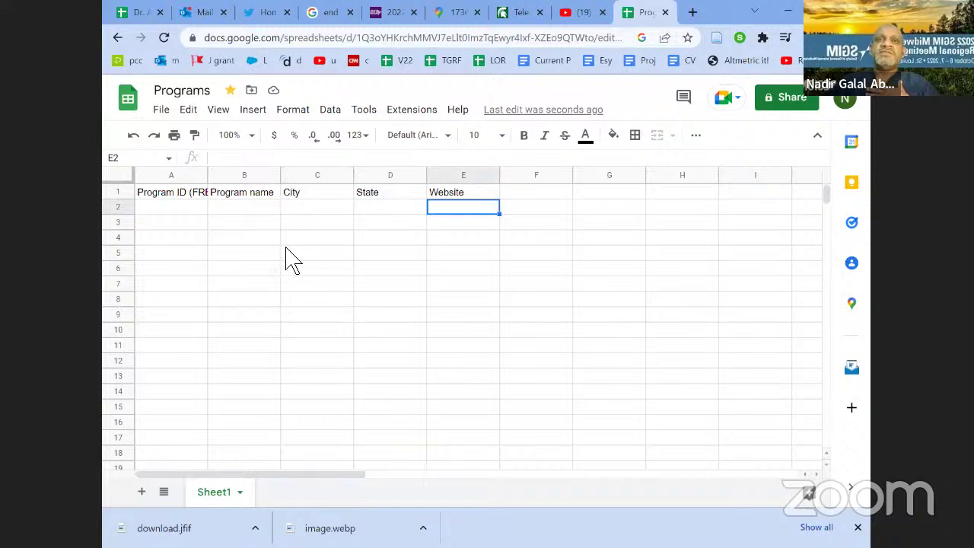
- Enter Chicago as the first program's city in cell C2, correcting the spelling as needed
{"action": "left_click", "coordinate": [312, 219]}
{"action": "type", "text": "Chigar"}
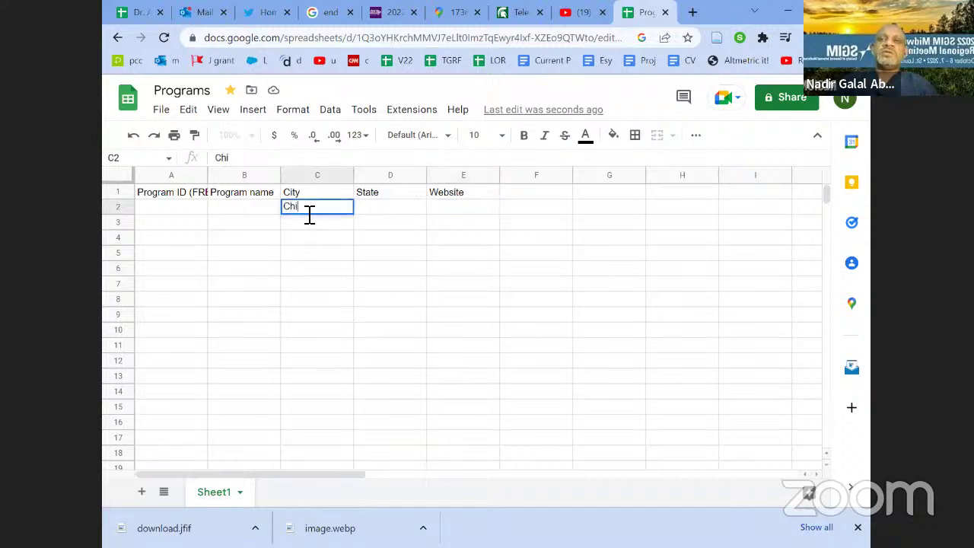
{"action": "key", "text": "BackSpace"}
{"action": "key", "text": "BackSpace"}
{"action": "key", "text": "BackSpace"}
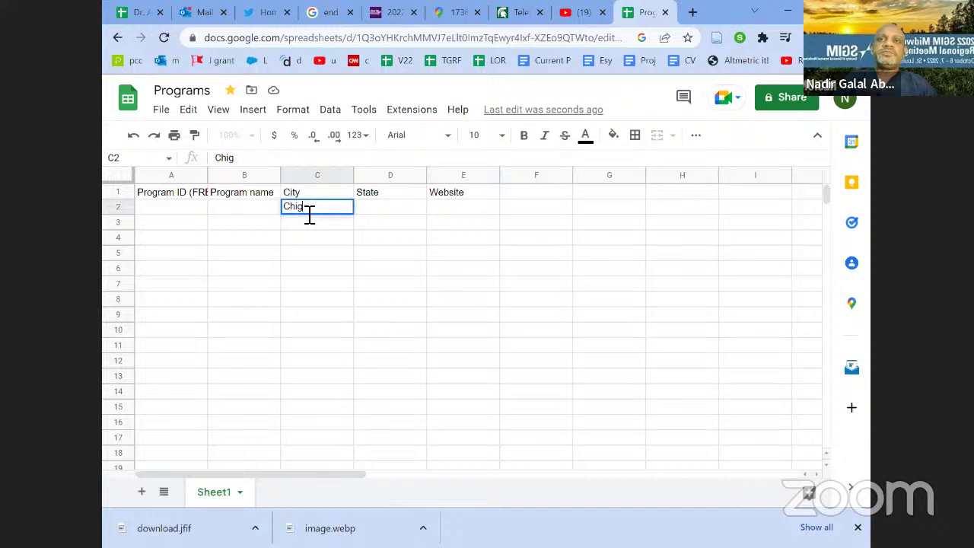
{"action": "type", "text": "ga"}
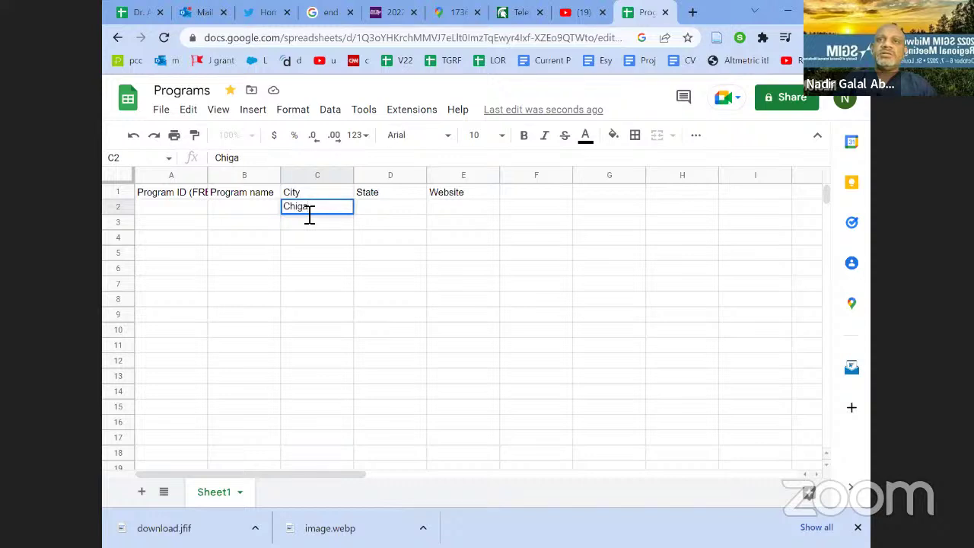
{"action": "type", "text": "co"}
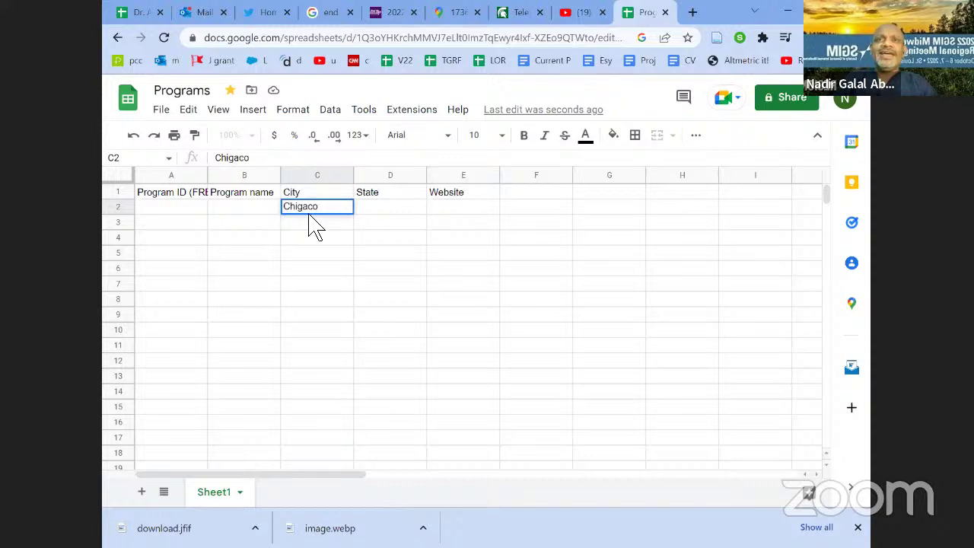
{"action": "left_click", "coordinate": [316, 224]}
{"action": "left_click", "coordinate": [321, 213]}
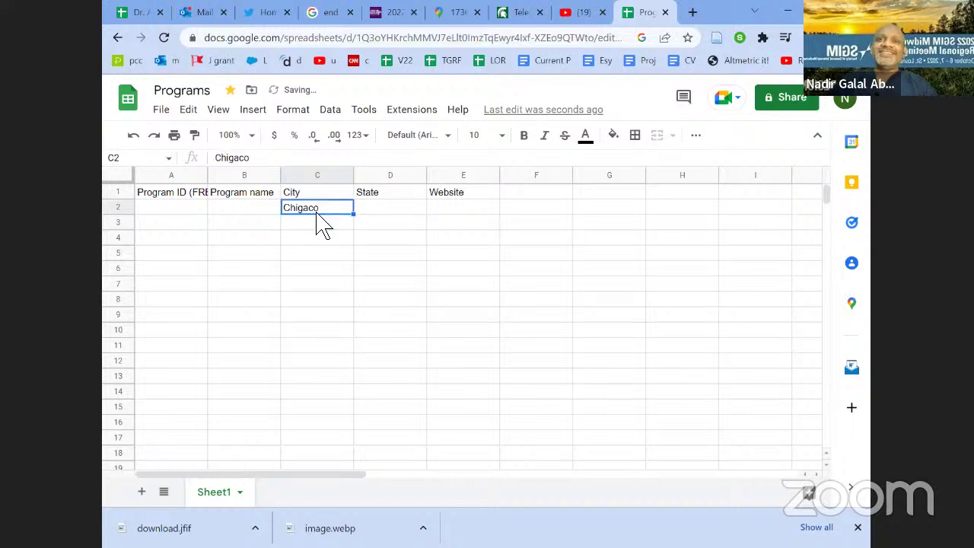
{"action": "double_click", "coordinate": [317, 211]}
{"action": "left_click_drag", "start_coordinate": [333, 210], "coordinate": [291, 211]}
{"action": "key", "text": "Right"}
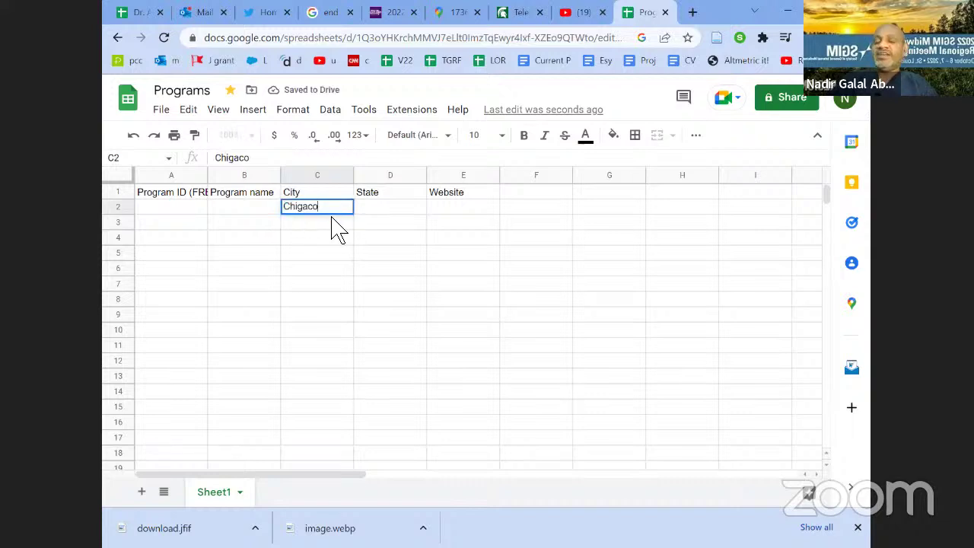
{"action": "key", "text": "Left"}
{"action": "key", "text": "Left"}
{"action": "key", "text": "Left"}
{"action": "key", "text": "BackSpace"}
{"action": "type", "text": "c"}
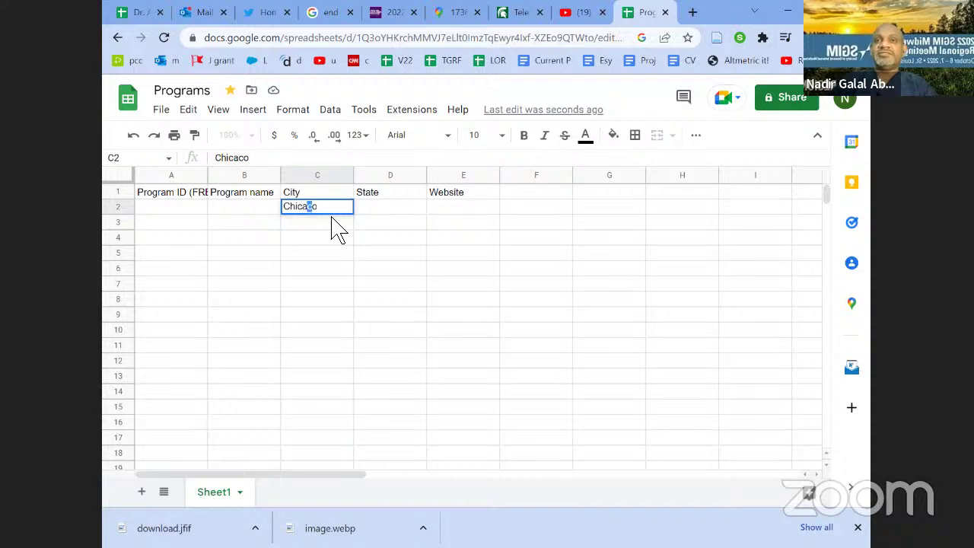
{"action": "key", "text": "Right"}
{"action": "key", "text": "Delete"}
{"action": "type", "text": "g"}
- Enter IL as the first program's state in cell D2
{"action": "key", "text": "Tab"}
{"action": "type", "text": "IL"}
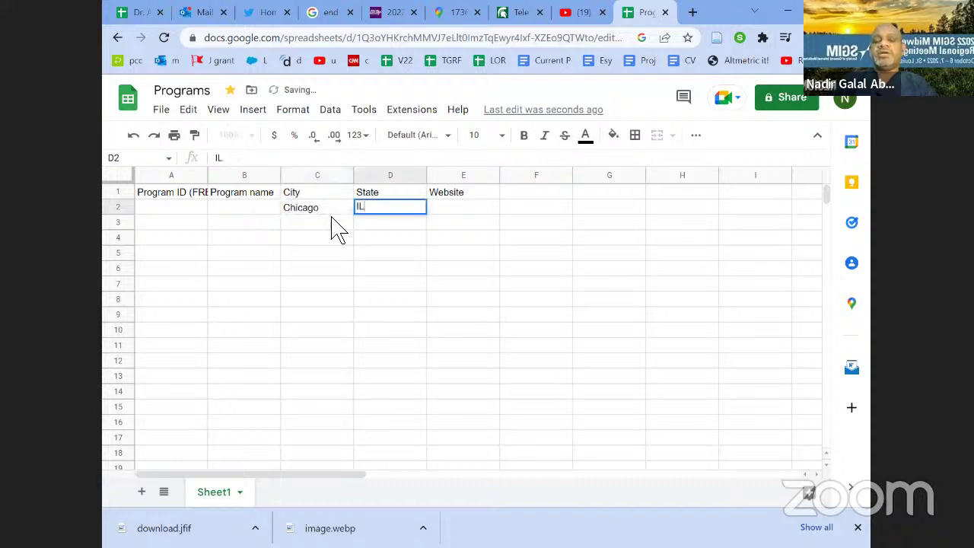
{"action": "key", "text": "Return"}
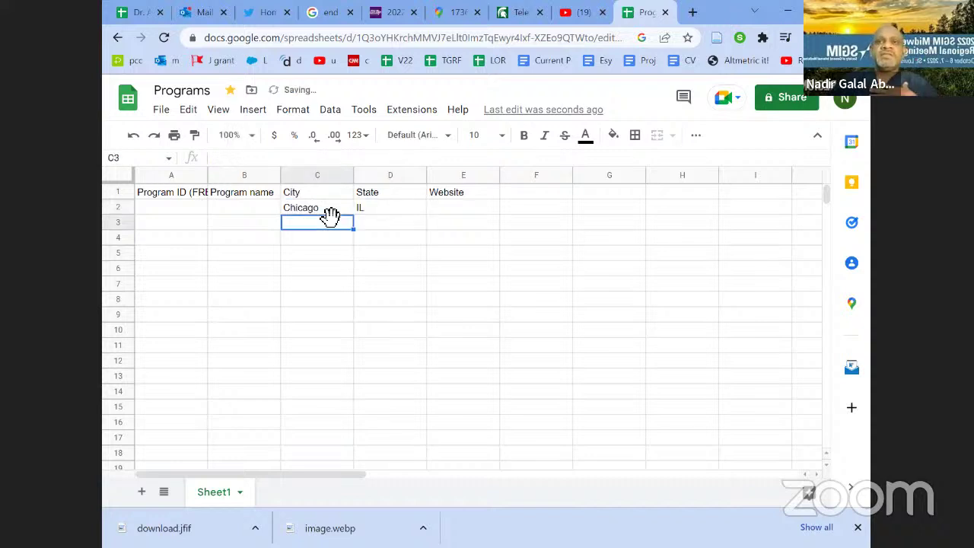
- Enter UIC IM as the first program's name in cell B2
{"action": "left_click", "coordinate": [274, 209]}
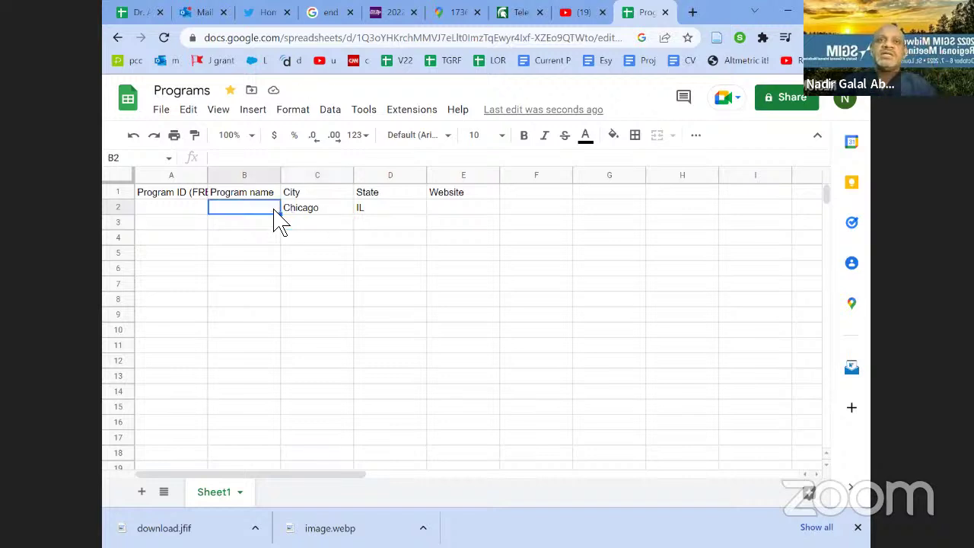
{"action": "type", "text": "UI"}
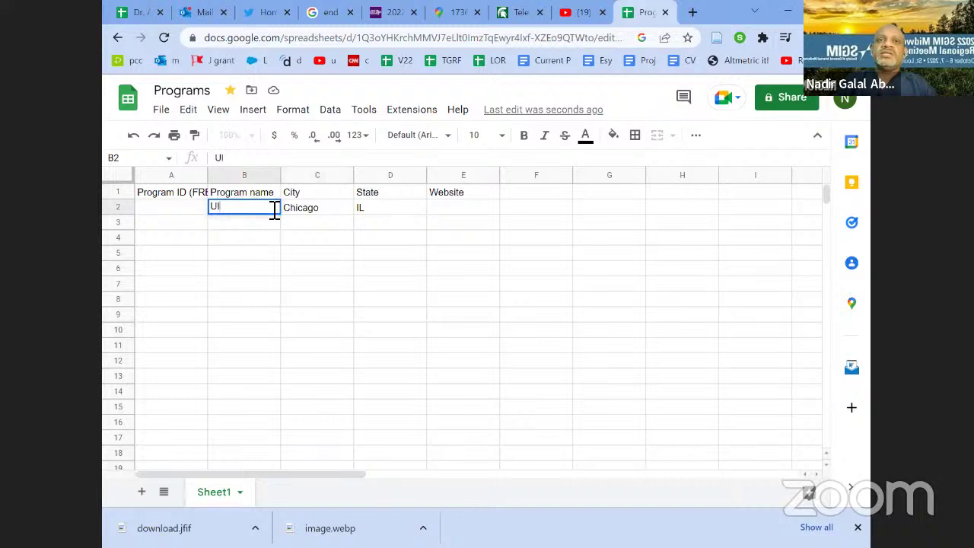
{"action": "type", "text": "C IM"}
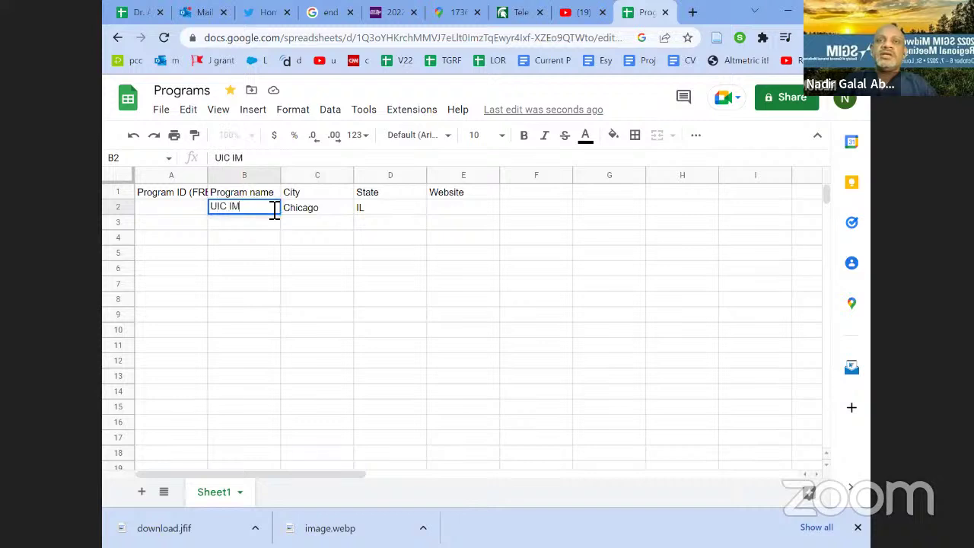
{"action": "key", "text": "Return"}
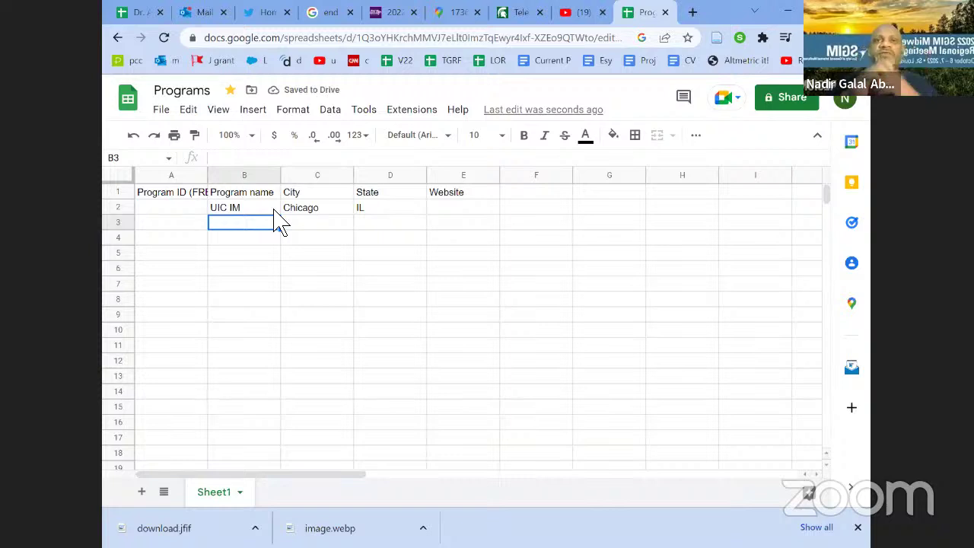
- Add the header Info in cell F1, after the Website column
{"action": "key", "text": "Up"}
{"action": "key", "text": "Right"}
{"action": "key", "text": "Right"}
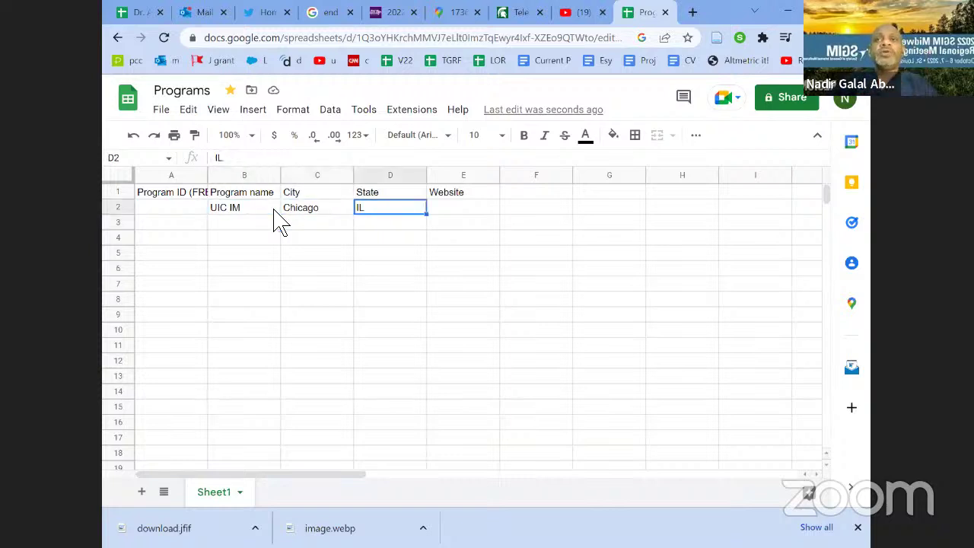
{"action": "key", "text": "Right"}
{"action": "key", "text": "Left"}
{"action": "key", "text": "Right"}
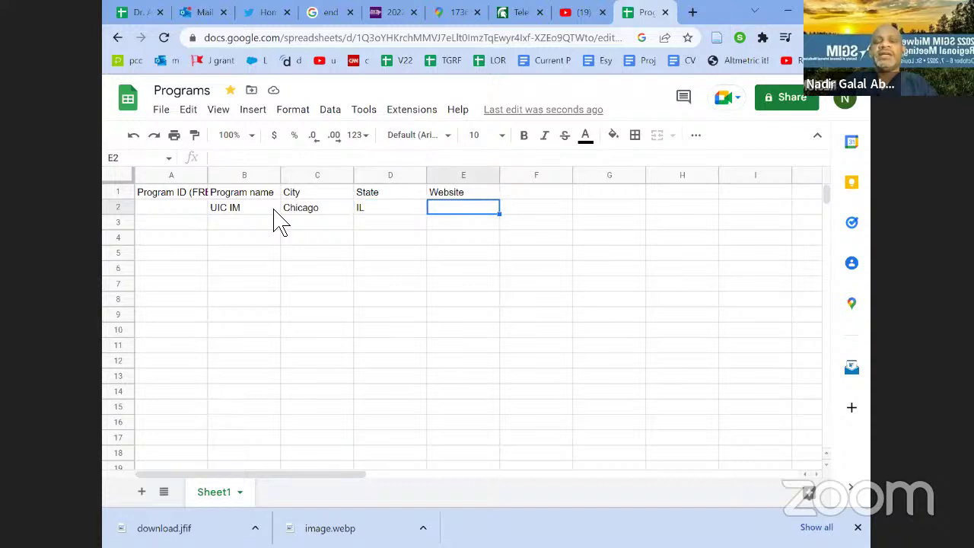
{"action": "key", "text": "Up"}
{"action": "key", "text": "Right"}
{"action": "type", "text": "Ifo"}
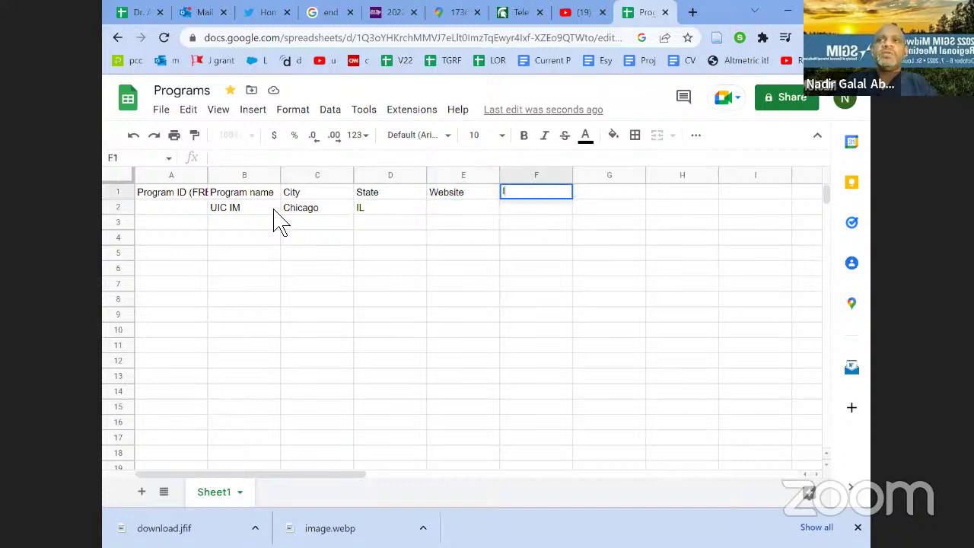
{"action": "key", "text": "BackSpace"}
{"action": "key", "text": "BackSpace"}
{"action": "type", "text": "nfo"}
{"action": "key", "text": "Return"}
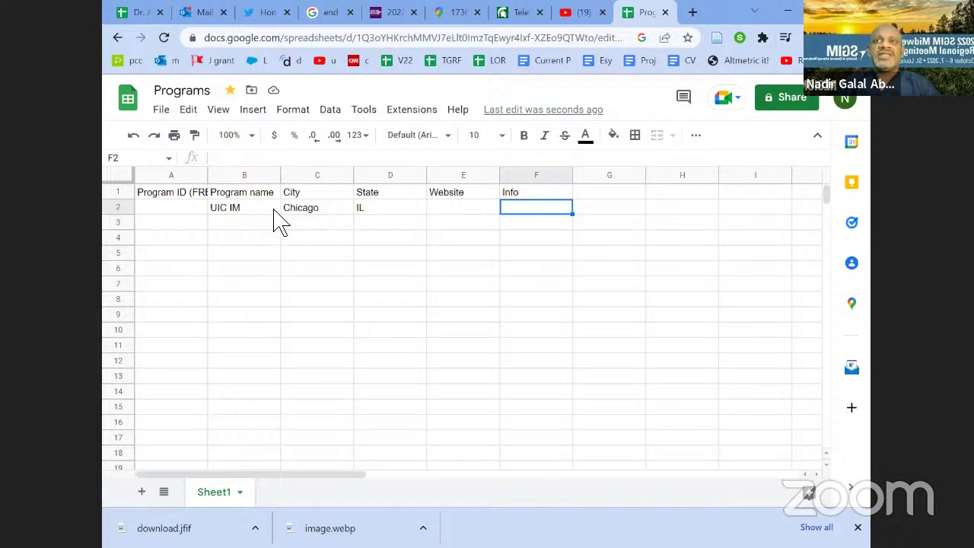
- Enter "small - academic. fellowship" as the first program's info in cell F2, correcting the spelling as needed
{"action": "type", "text": "sam"}
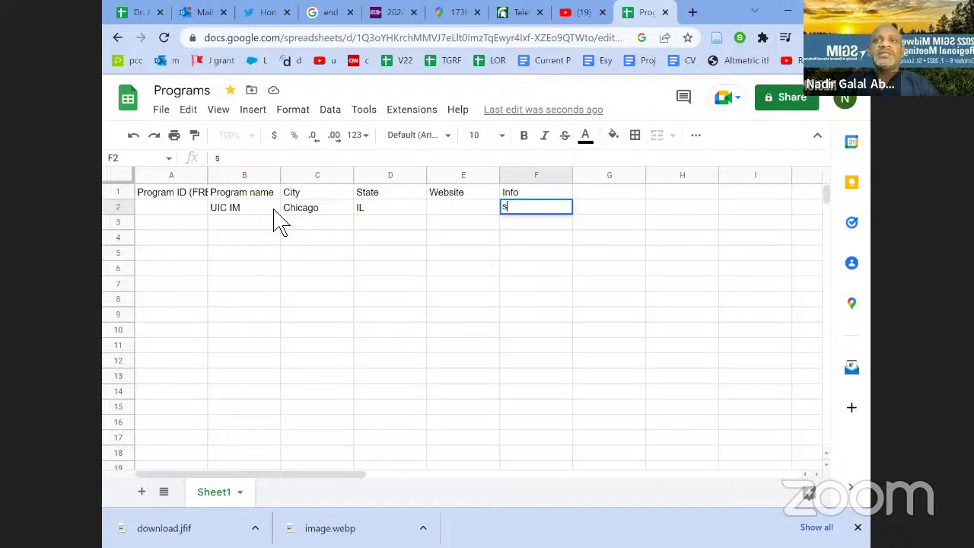
{"action": "key", "text": "BackSpace"}
{"action": "key", "text": "BackSpace"}
{"action": "type", "text": "mall "}
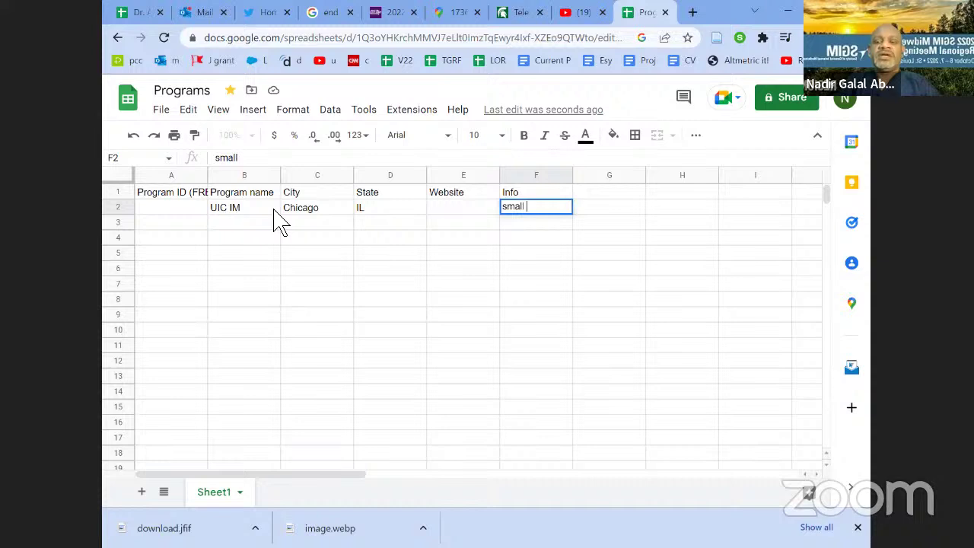
{"action": "type", "text": "- a"}
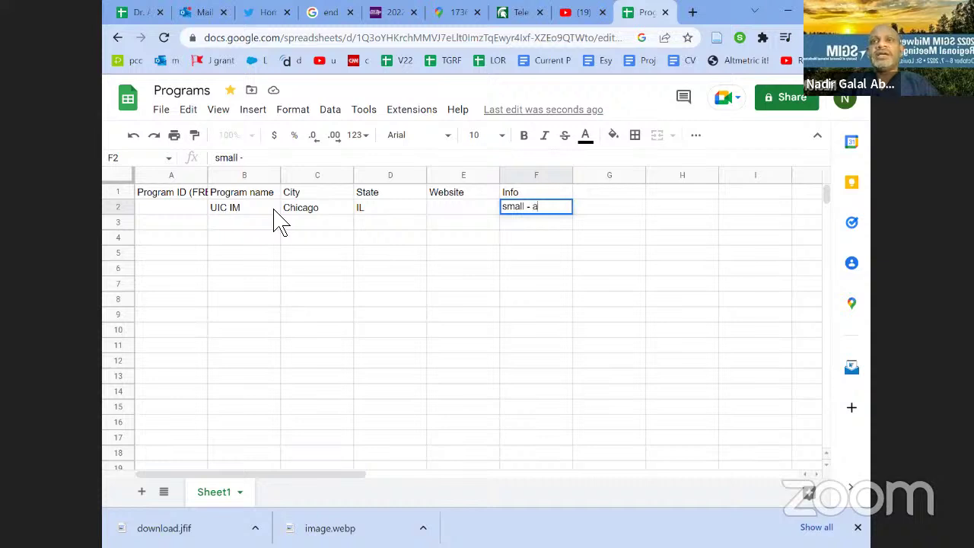
{"action": "type", "text": "caemi"}
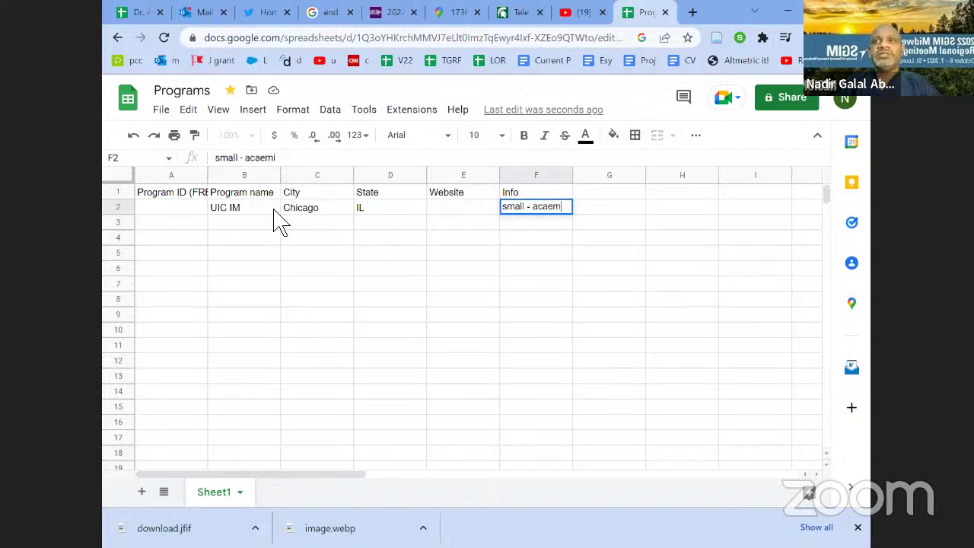
{"action": "key", "text": "BackSpace"}
{"action": "key", "text": "BackSpace"}
{"action": "key", "text": "BackSpace"}
{"action": "type", "text": "demic"}
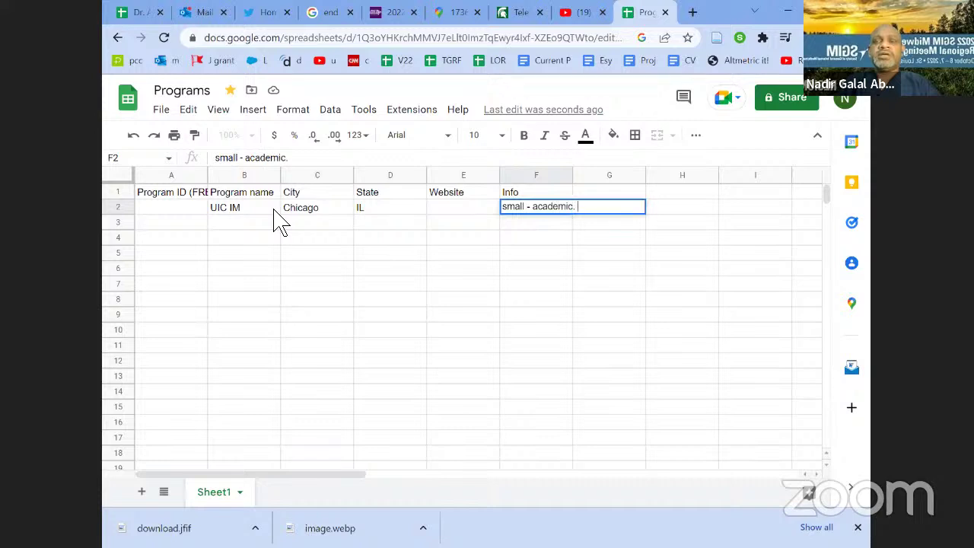
{"action": "type", "text": ". fellowsi"}
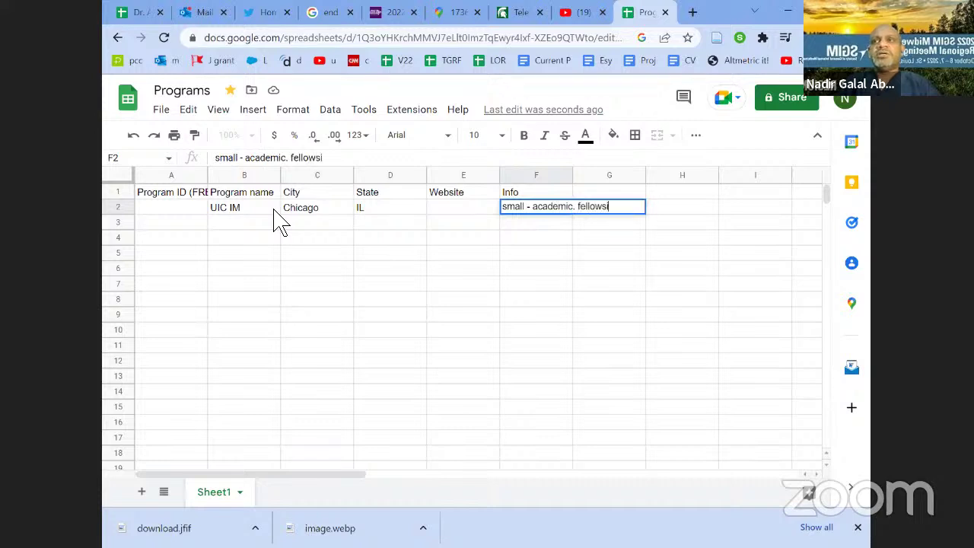
{"action": "key", "text": "BackSpace"}
{"action": "type", "text": "hip"}
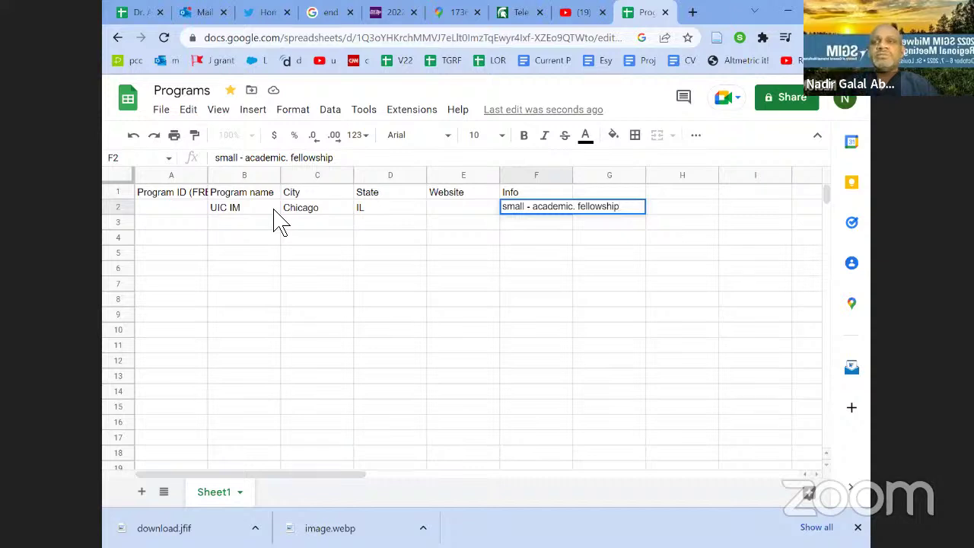
{"action": "key", "text": "Return"}
- Add the header neg in cell G1, after the Info column
{"action": "key", "text": "Up"}
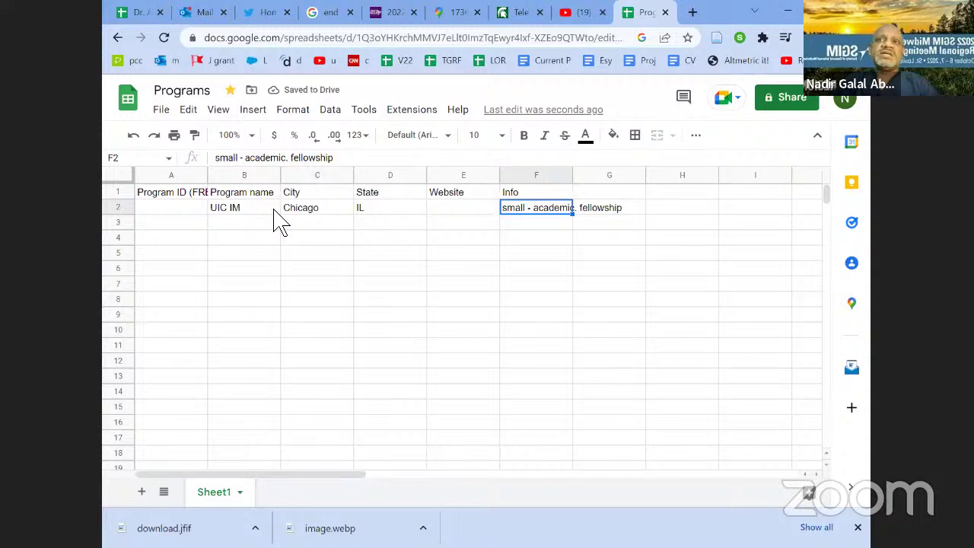
{"action": "key", "text": "Up"}
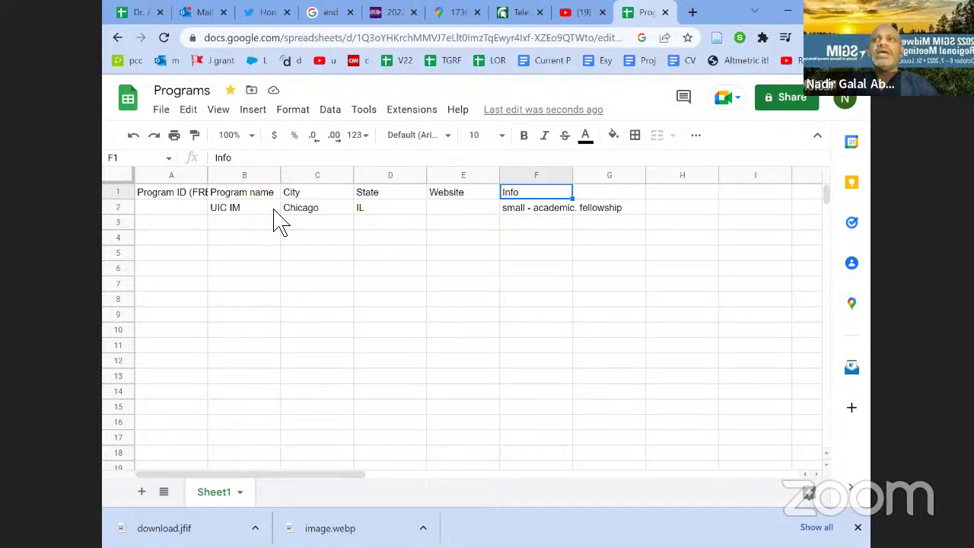
{"action": "key", "text": "Right"}
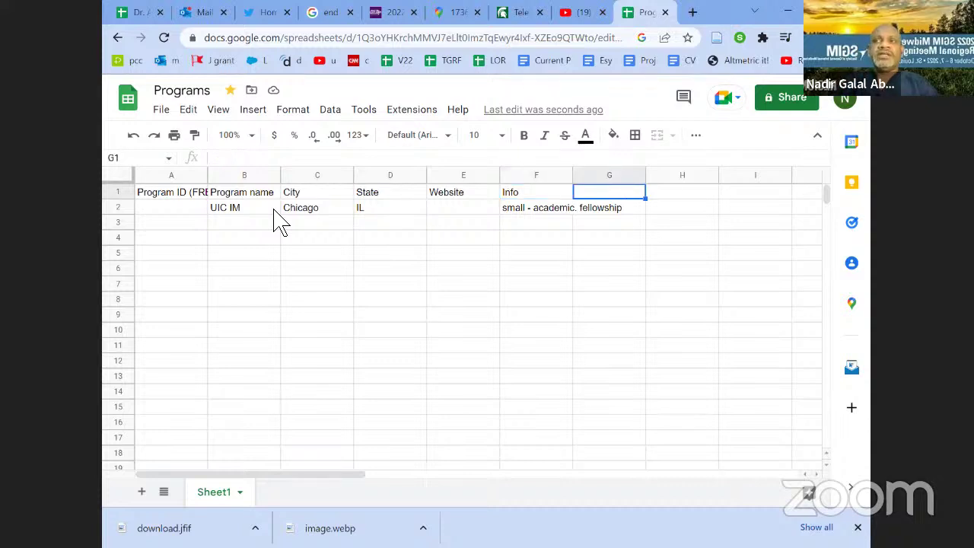
{"action": "type", "text": "neg"}
{"action": "key", "text": "Return"}
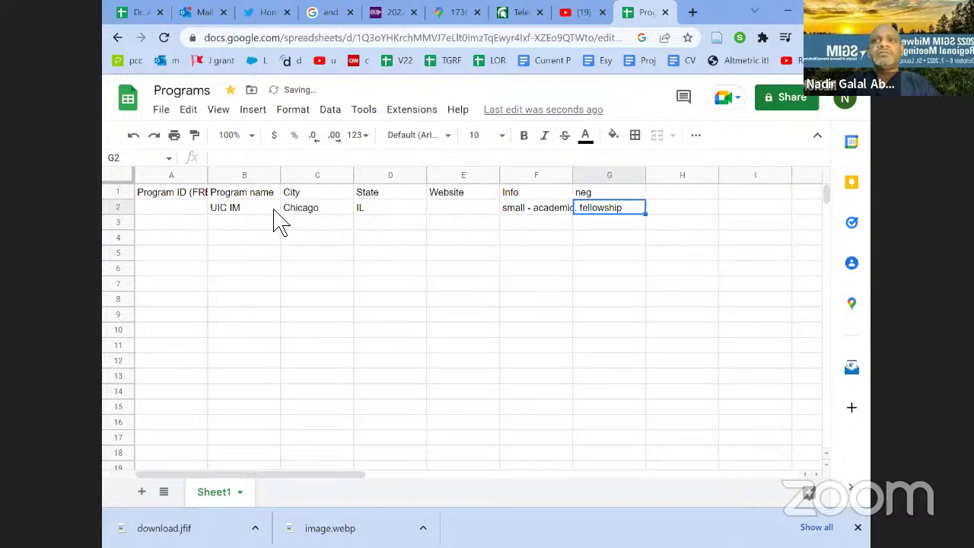
- Enter "weather. no family/friends area. not school" as the first program's negatives in cell G2
{"action": "type", "text": "weather"}
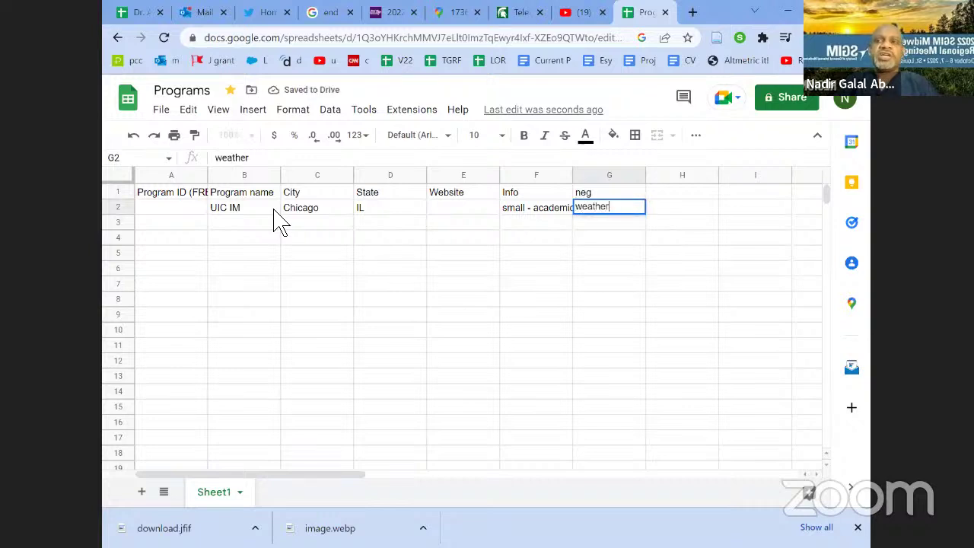
{"action": "type", "text": ". "}
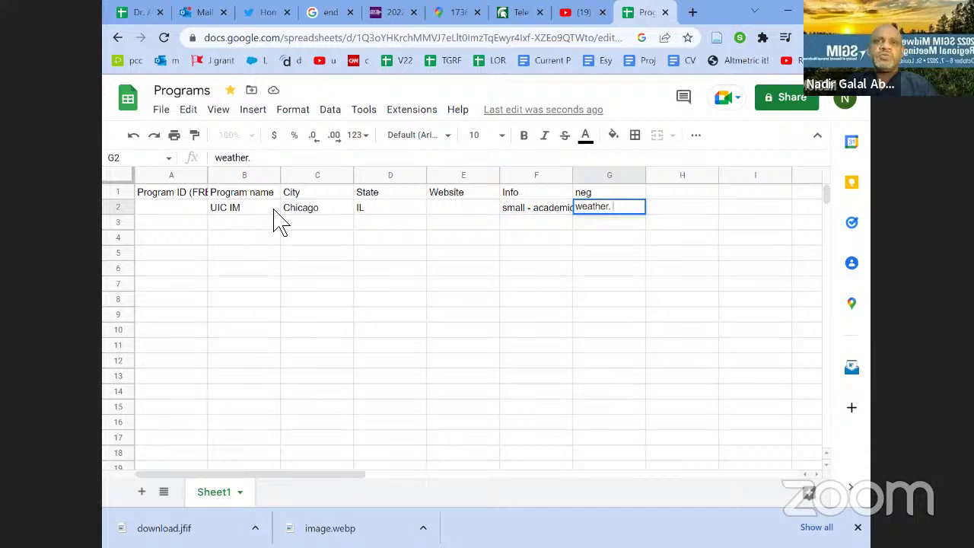
{"action": "type", "text": "no "}
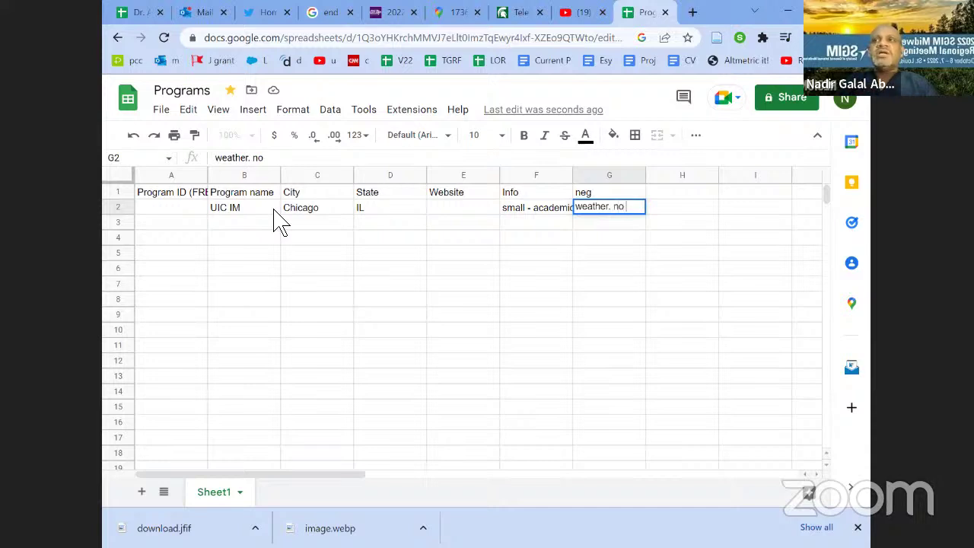
{"action": "type", "text": "family/friene"}
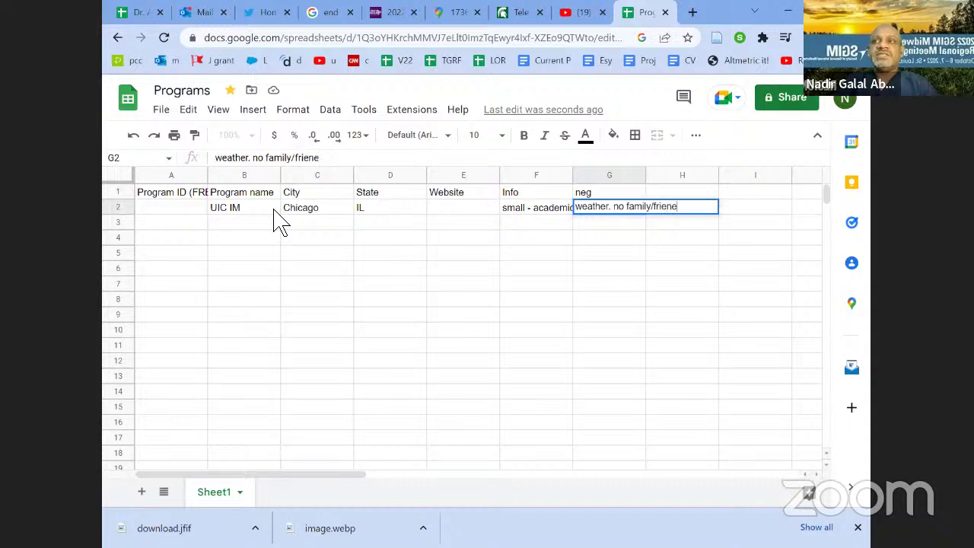
{"action": "key", "text": "BackSpace"}
{"action": "type", "text": "ds area."}
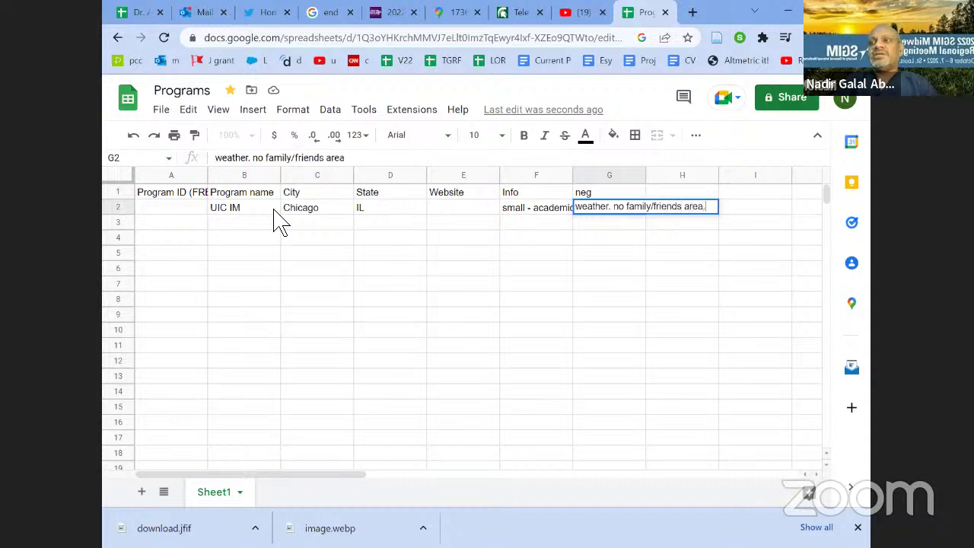
{"action": "type", "text": "  not school"}
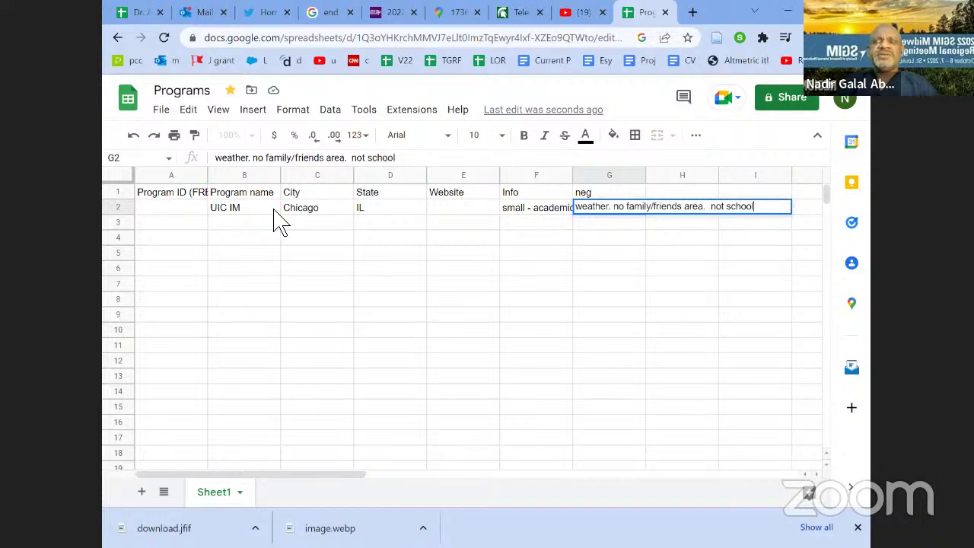
{"action": "key", "text": "Return"}
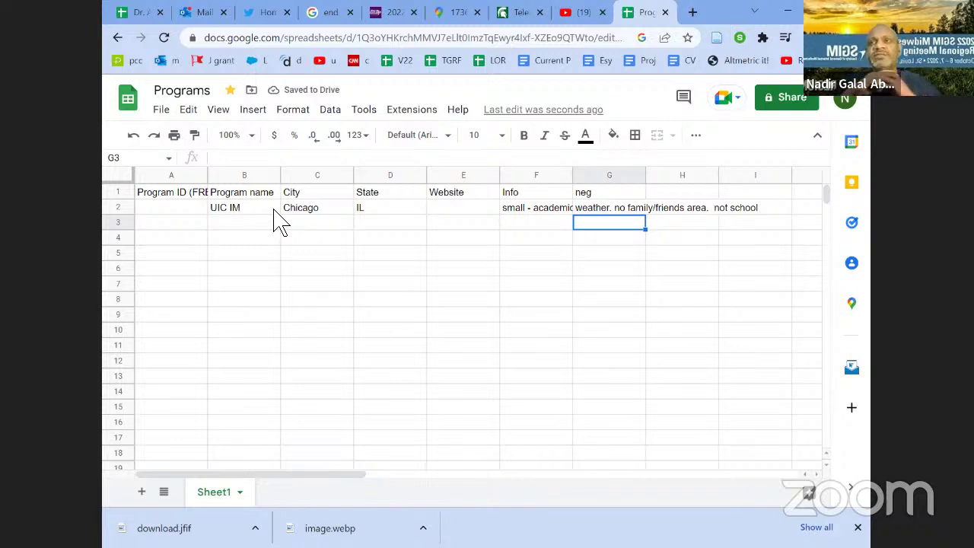
- Add the header "score (out 5)" in cell H1 and enter 4/5 as the first program's score in H2
{"action": "key", "text": "Up"}
{"action": "key", "text": "Left"}
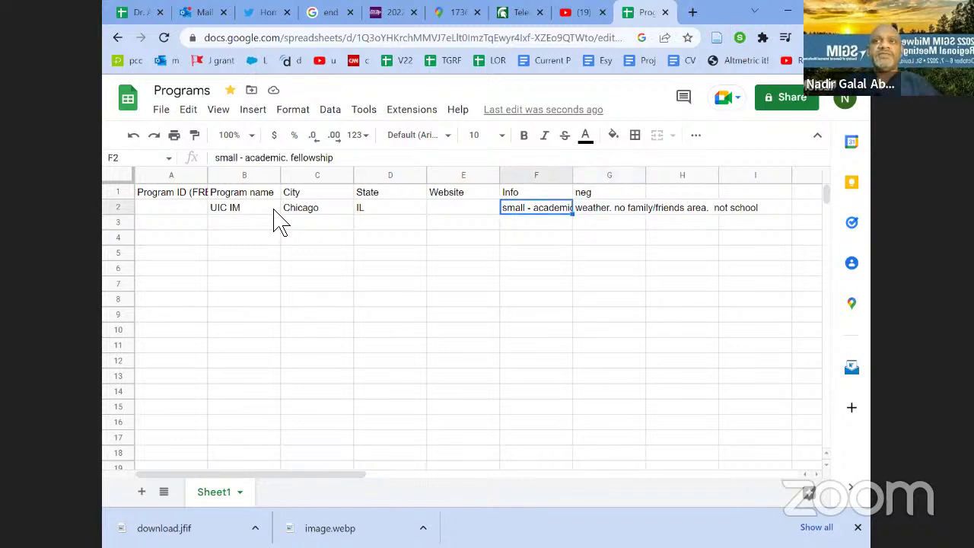
{"action": "key", "text": "Right"}
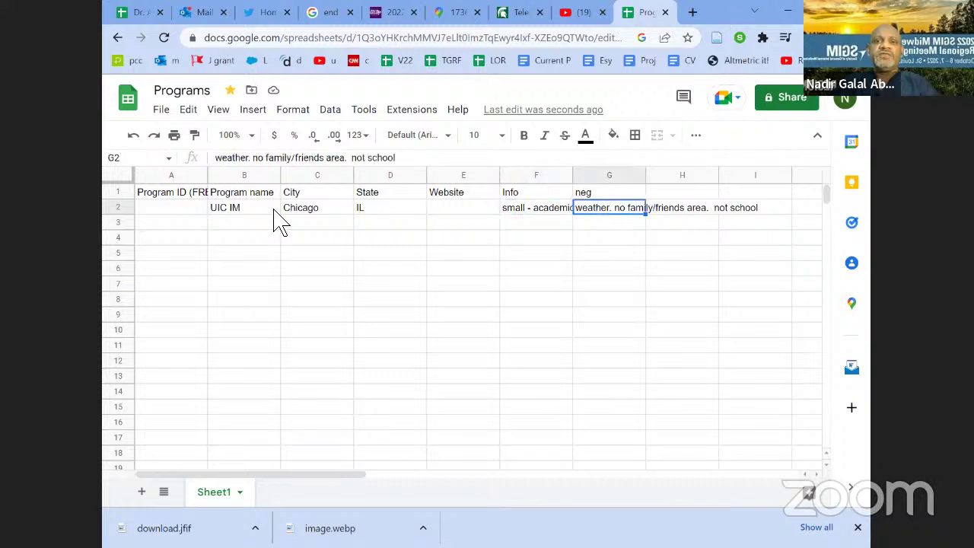
{"action": "key", "text": "Up"}
{"action": "key", "text": "Right"}
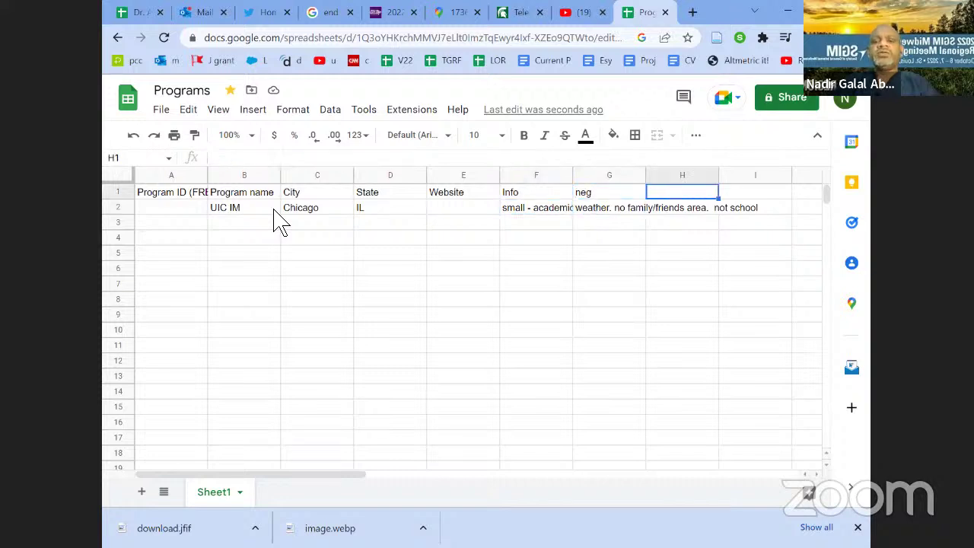
{"action": "type", "text": "score ("}
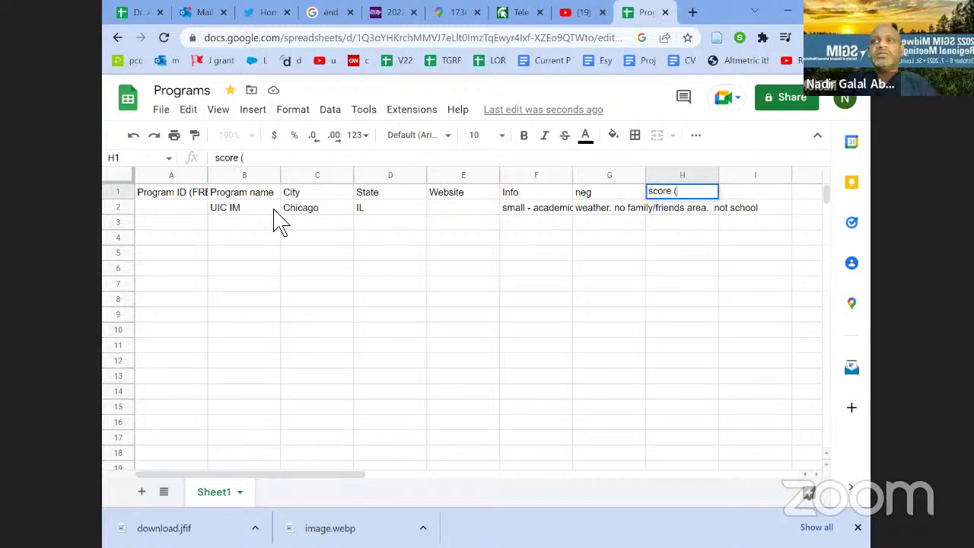
{"action": "type", "text": "out 5)"}
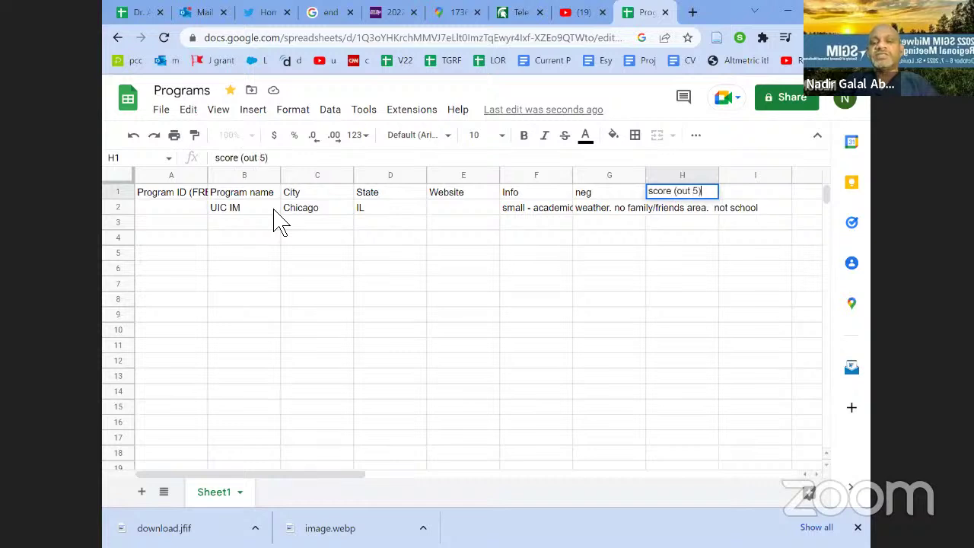
{"action": "key", "text": "Return"}
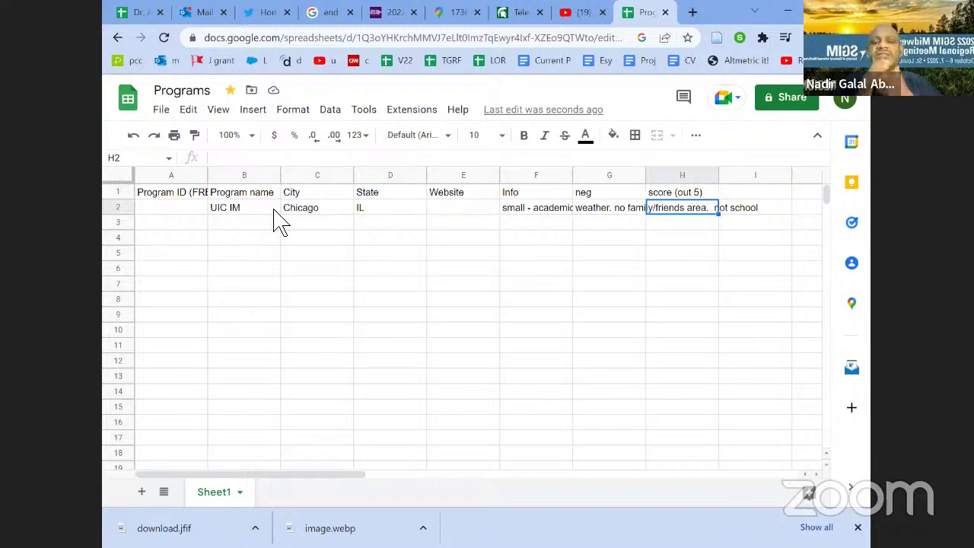
{"action": "type", "text": "4/5"}
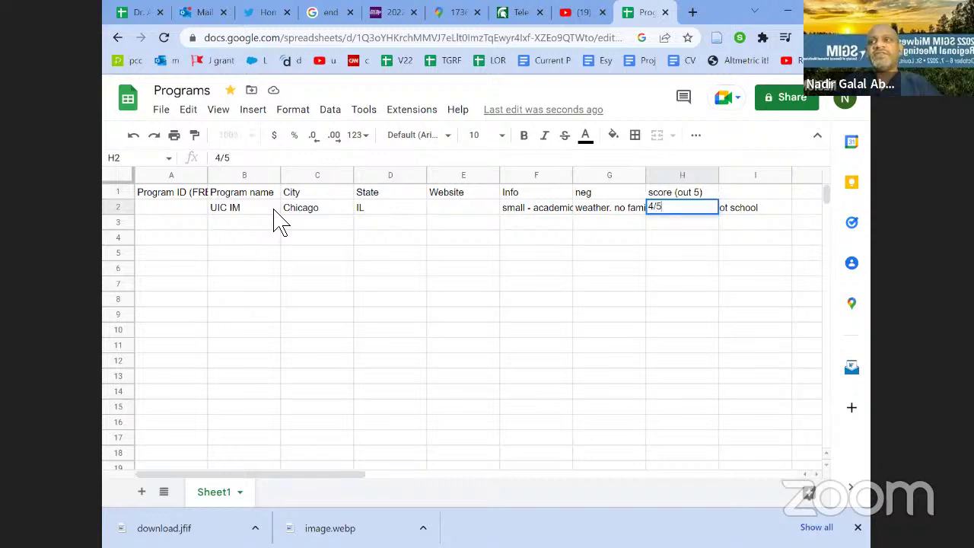
{"action": "key", "text": "Return"}
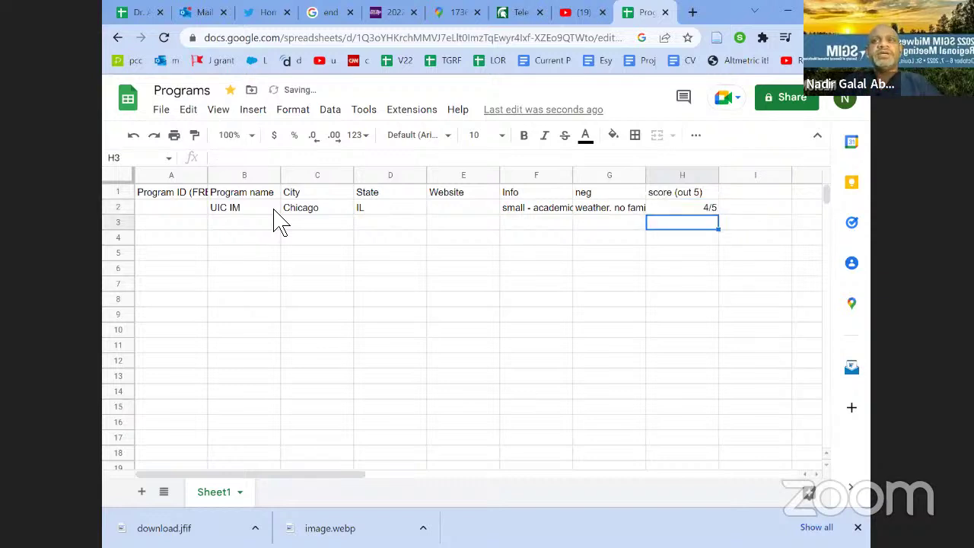
- Copy the first program's name, city and state from B2:D2 into rows 3, 4 and 5
{"action": "left_click_drag", "start_coordinate": [274, 210], "coordinate": [372, 216]}
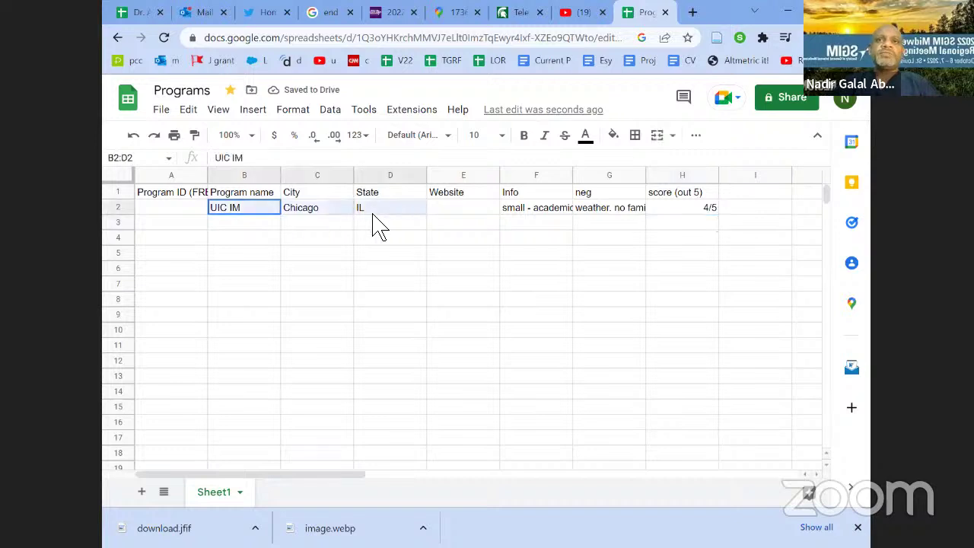
{"action": "key", "text": "ctrl+c"}
{"action": "left_click", "coordinate": [278, 225]}
{"action": "key", "text": "ctrl+v"}
{"action": "key", "text": "Down"}
{"action": "key", "text": "ctrl+v"}
{"action": "key", "text": "Down"}
{"action": "key", "text": "ctrl+v"}
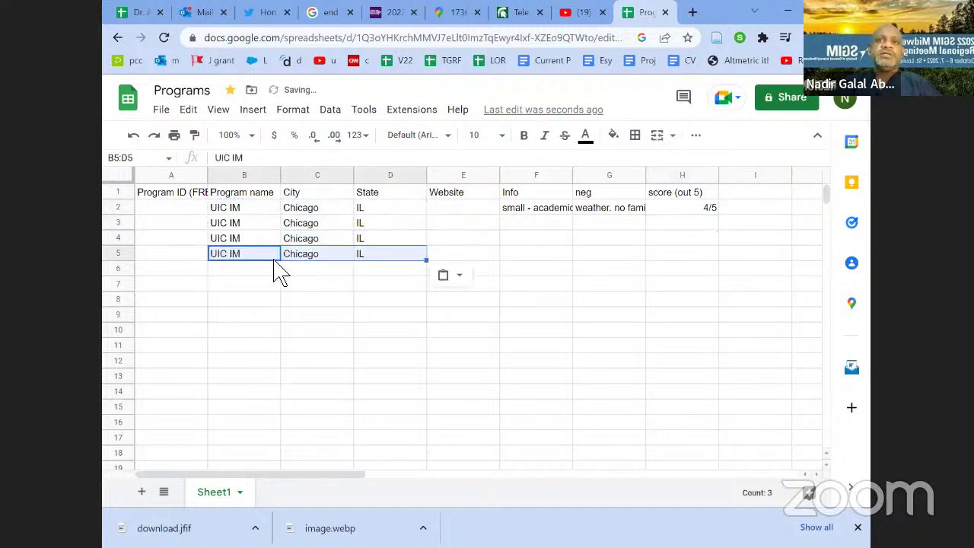
- Change the cities in C3, C4 and C5 to New York, Neo orienans and Califroan
{"action": "left_click", "coordinate": [306, 228]}
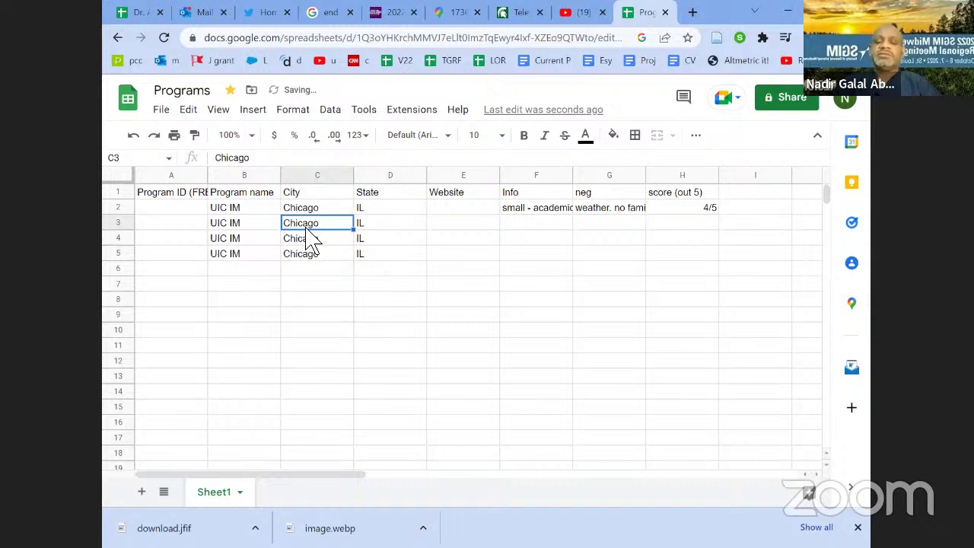
{"action": "type", "text": "New"}
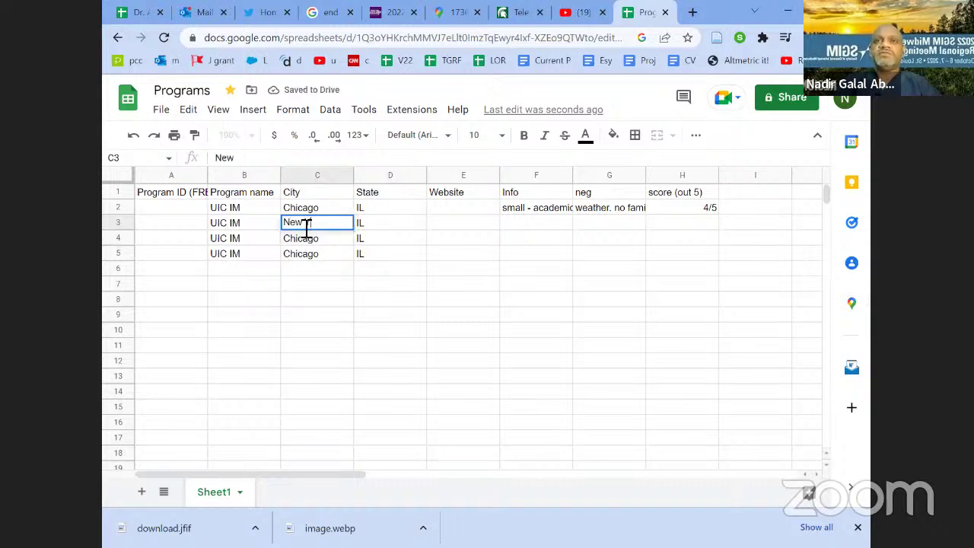
{"action": "type", "text": " York"}
{"action": "left_click", "coordinate": [312, 242]}
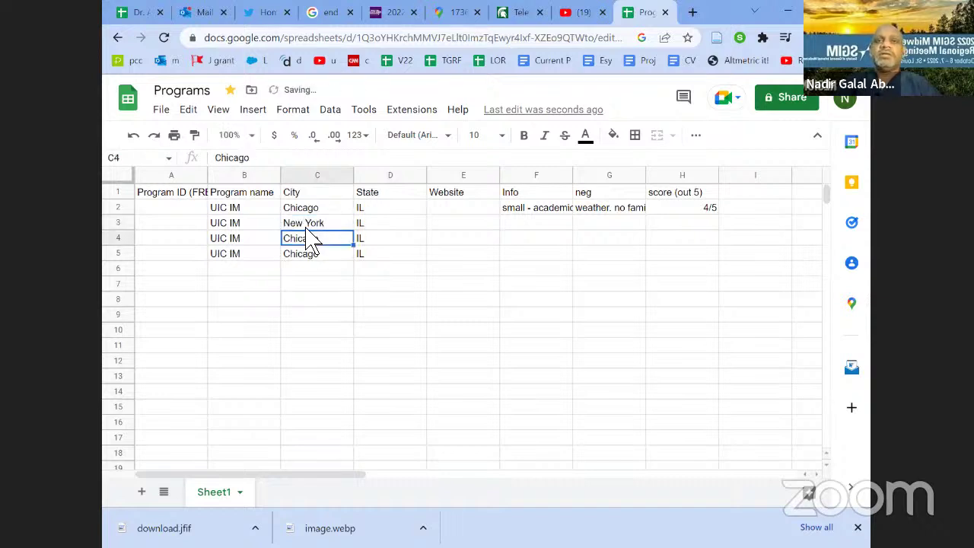
{"action": "type", "text": "Neo oriena"}
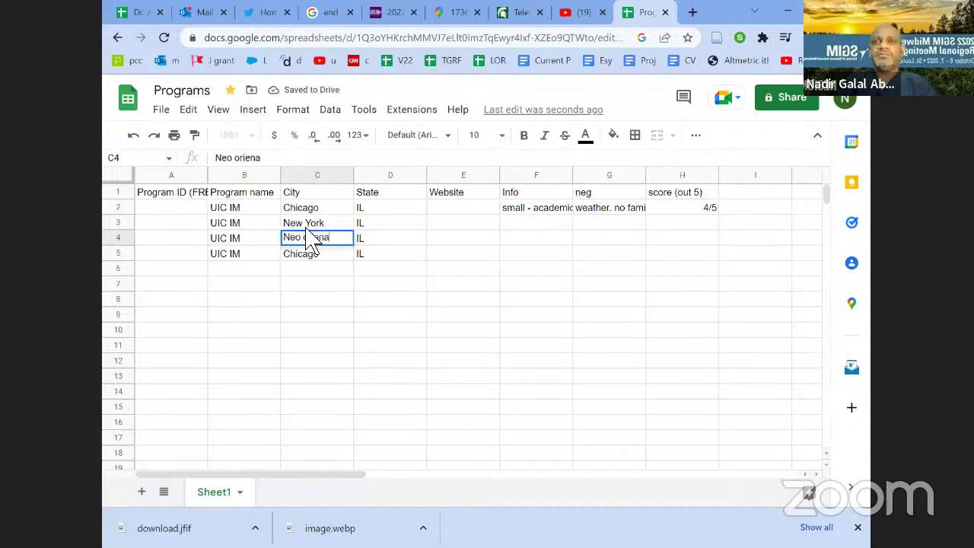
{"action": "type", "text": "ns"}
{"action": "key", "text": "Return"}
{"action": "type", "text": "e"}
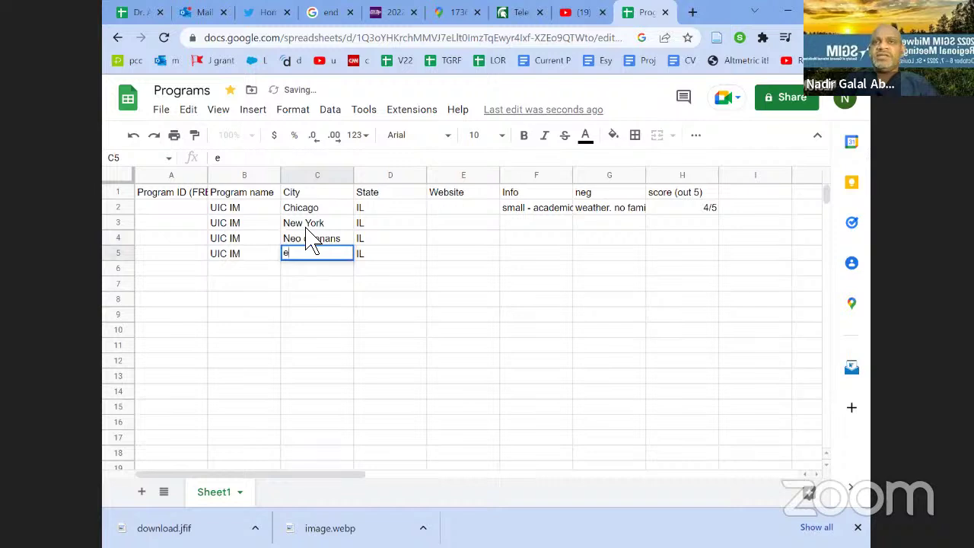
{"action": "key", "text": "Return"}
{"action": "type", "text": "Califroan"}
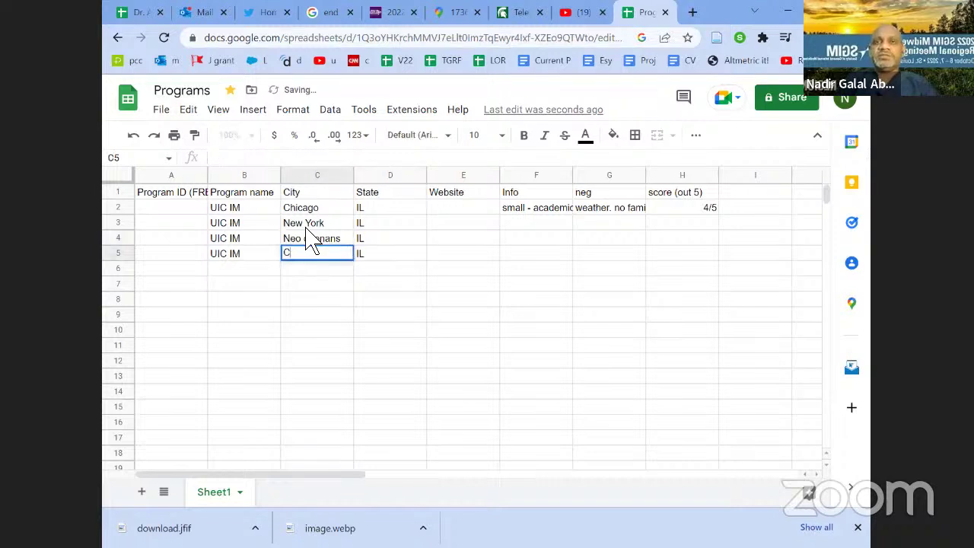
{"action": "key", "text": "Return"}
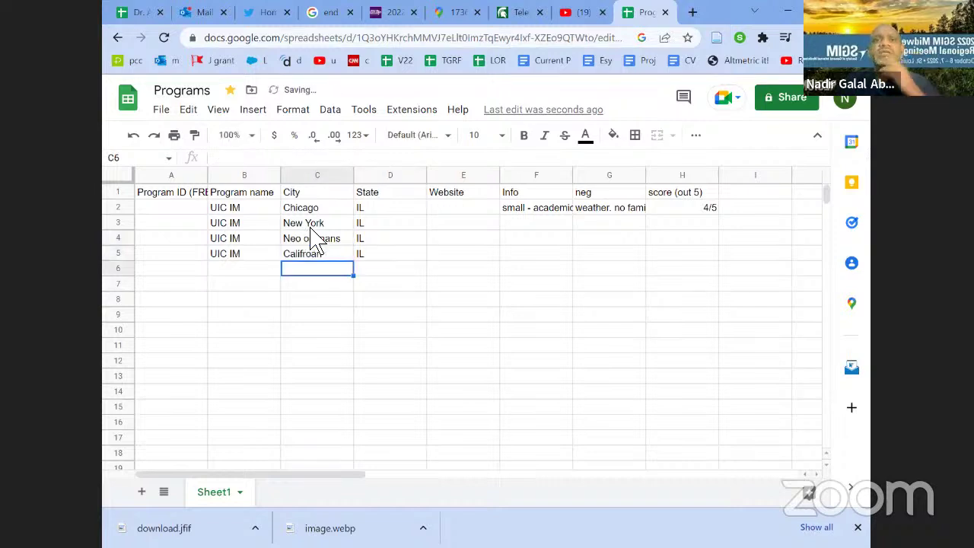
- Enter the scores 3/5, 2/5 and 5/5 for the second, third and fourth programs in H3:H5
{"action": "left_click", "coordinate": [667, 222]}
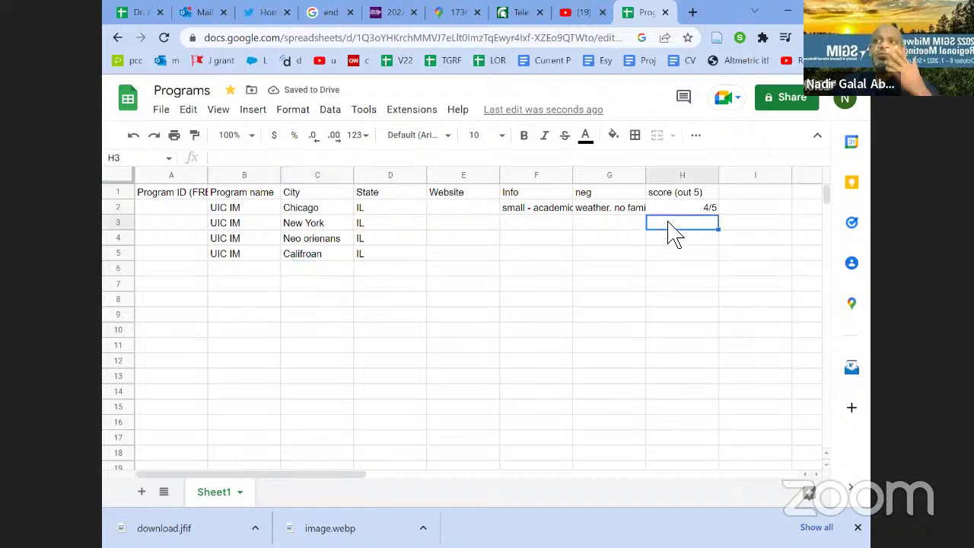
{"action": "type", "text": "3/5"}
{"action": "key", "text": "Return"}
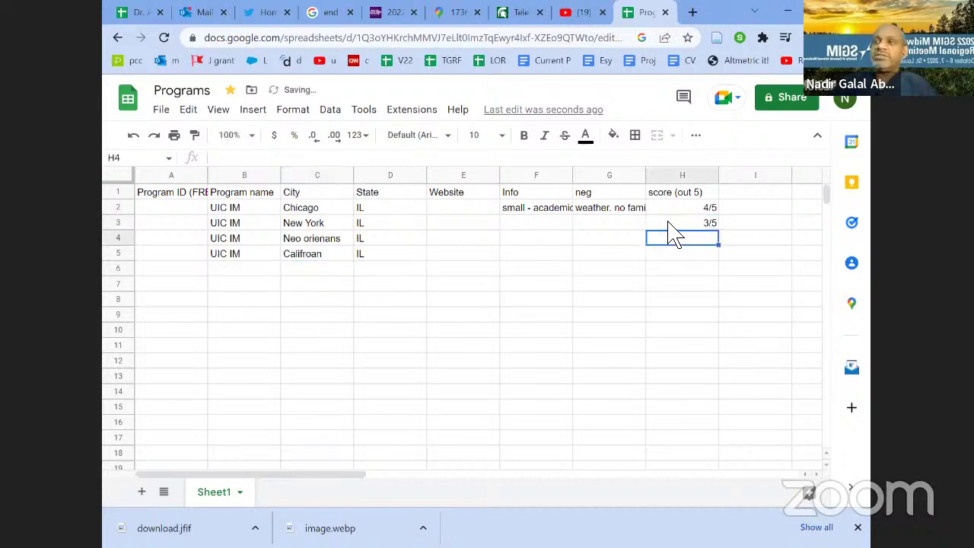
{"action": "type", "text": "2/"}
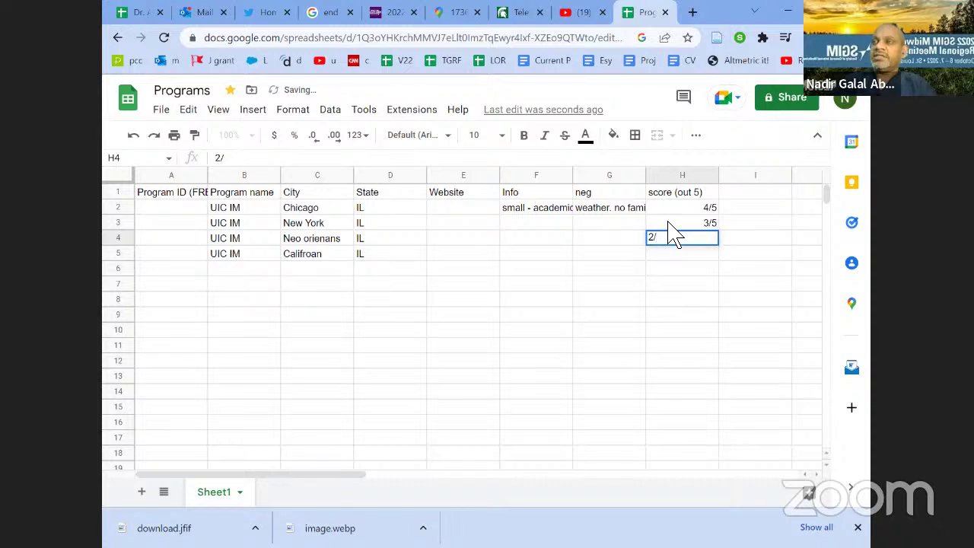
{"action": "type", "text": "5"}
{"action": "key", "text": "Return"}
{"action": "type", "text": "5/5"}
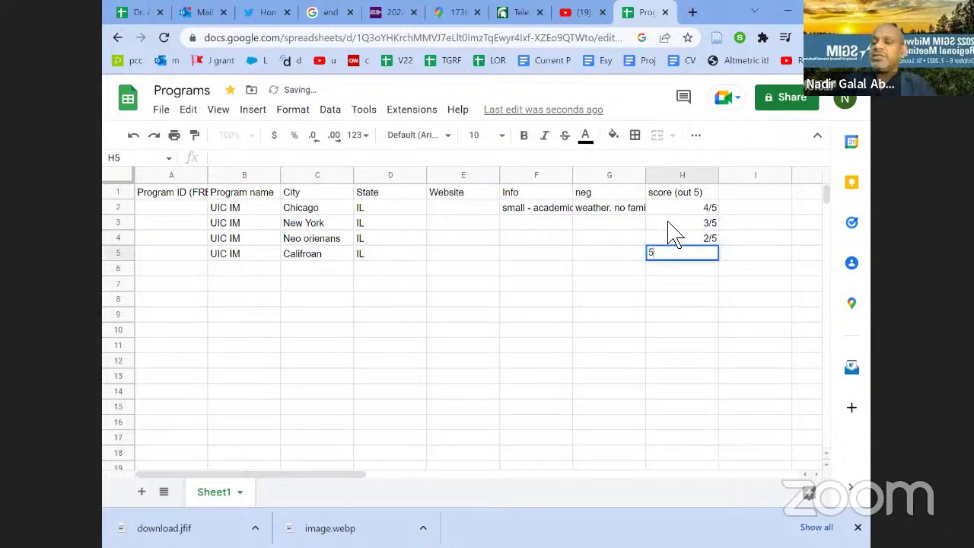
{"action": "key", "text": "Return"}
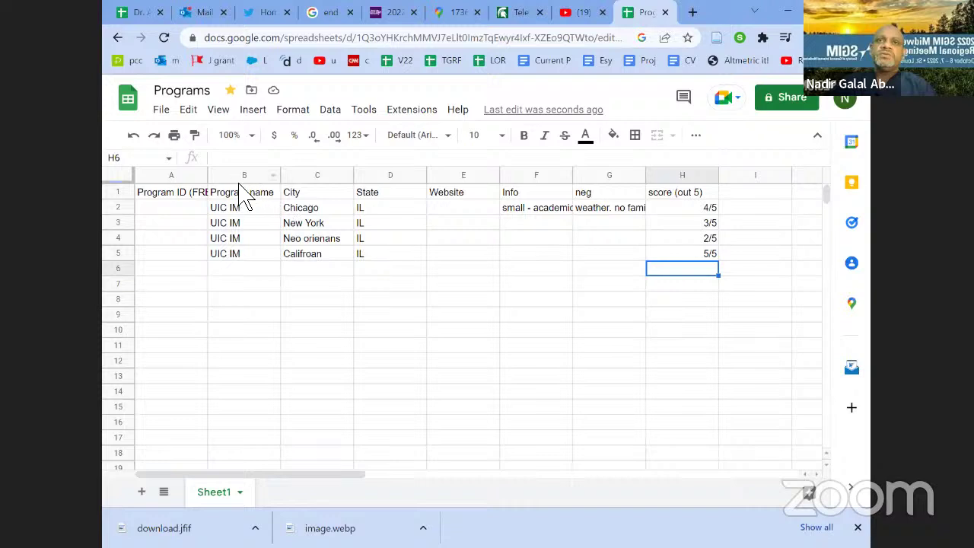
- Add the header "Date of interview" in cell I1 and enter 11/11/2022 as the first program's interview date in I2
{"action": "left_click", "coordinate": [743, 197]}
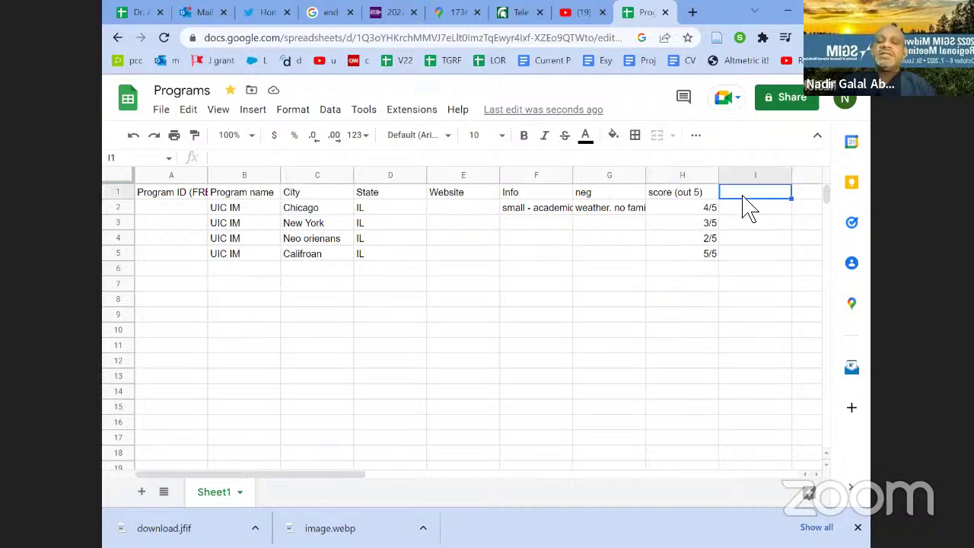
{"action": "type", "text": "Date of inte"}
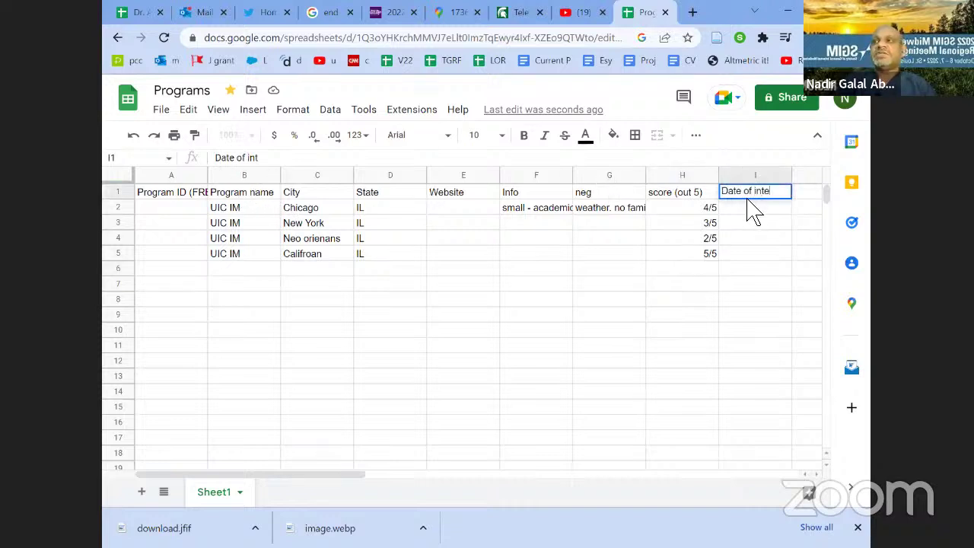
{"action": "type", "text": "ri"}
{"action": "type", "text": "iew"}
{"action": "key", "text": "Return"}
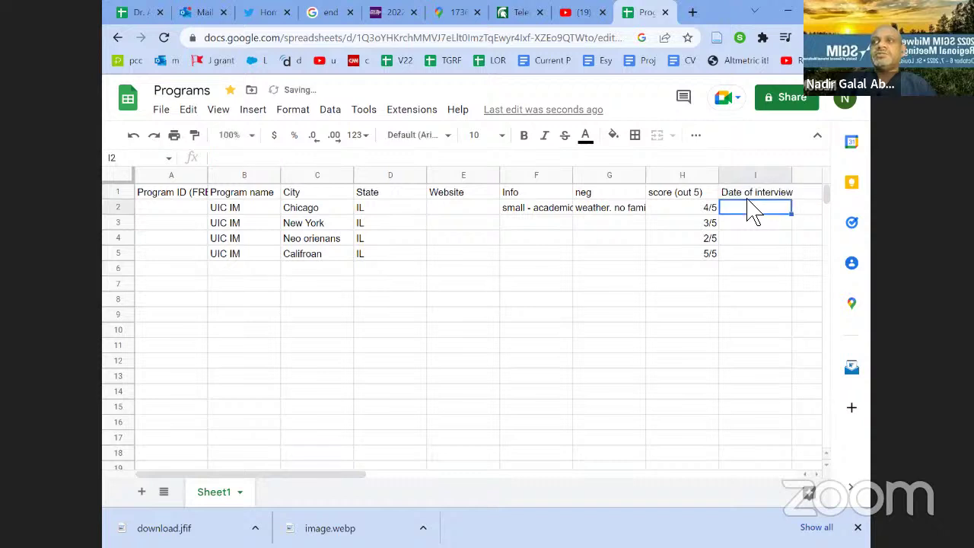
{"action": "type", "text": "11/"}
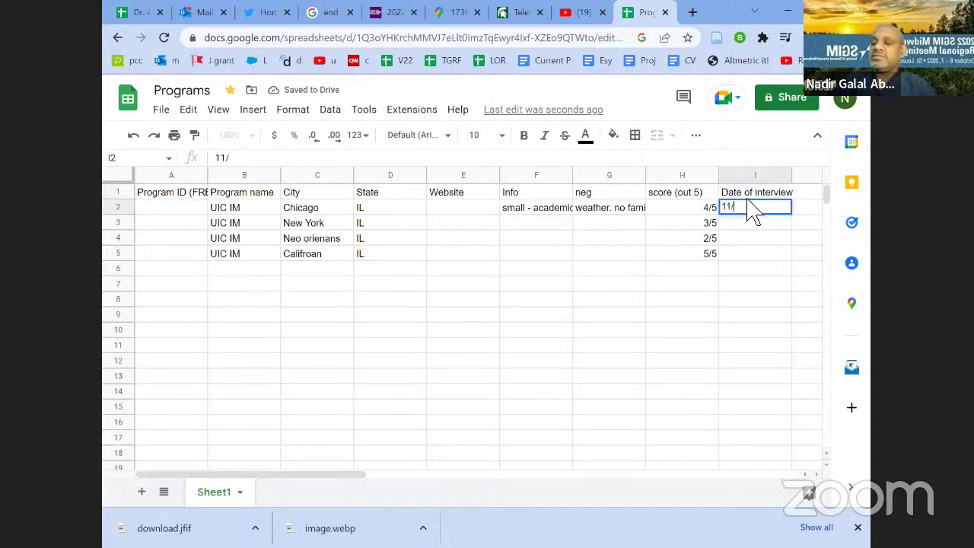
{"action": "type", "text": "11/2022"}
{"action": "key", "text": "Return"}
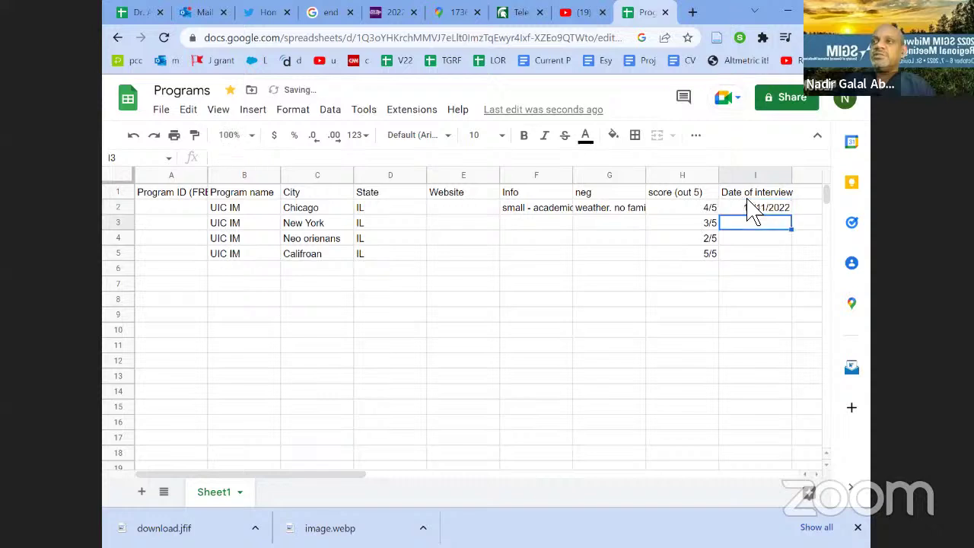
{"action": "left_click", "coordinate": [748, 211]}
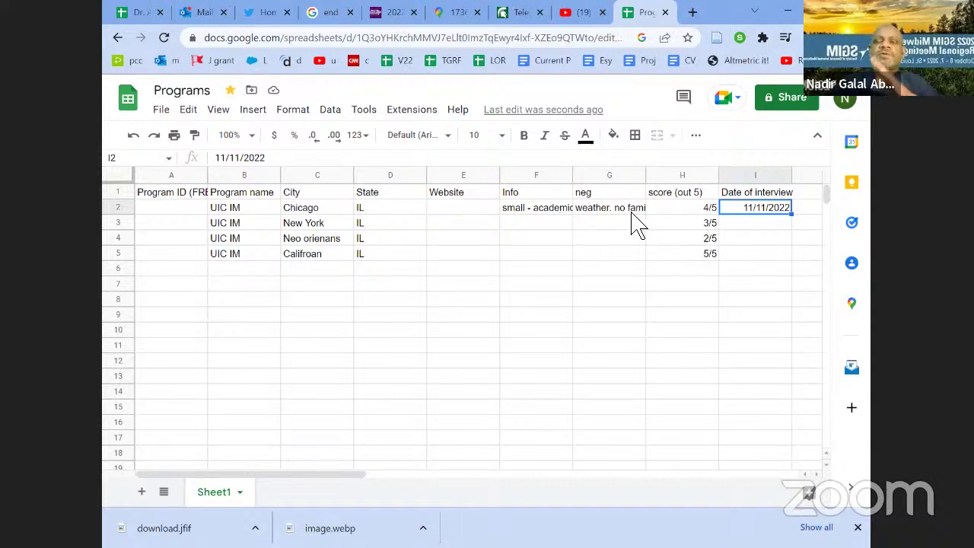
- Add the header "Add questions" in cell J1, after the interview date column
{"action": "left_click", "coordinate": [811, 196]}
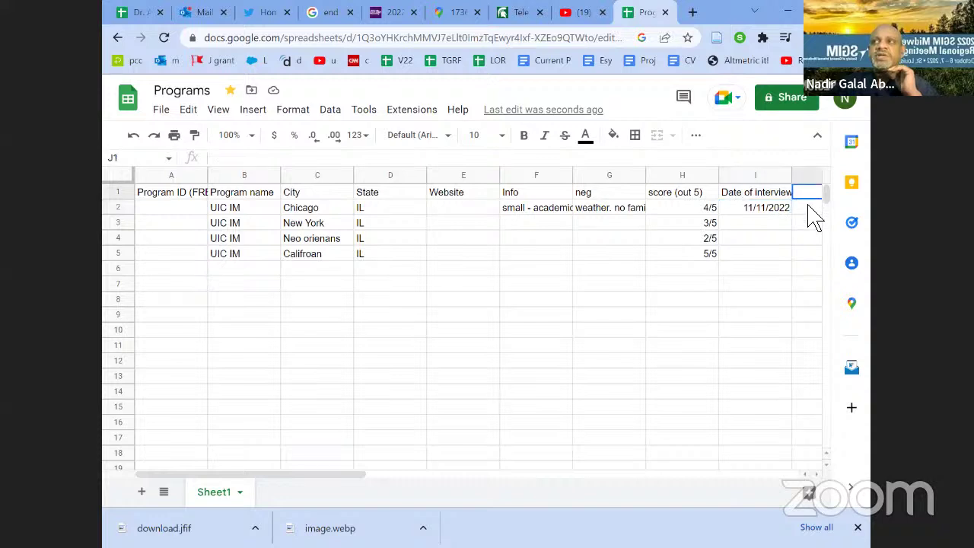
{"action": "type", "text": "Add questions"}
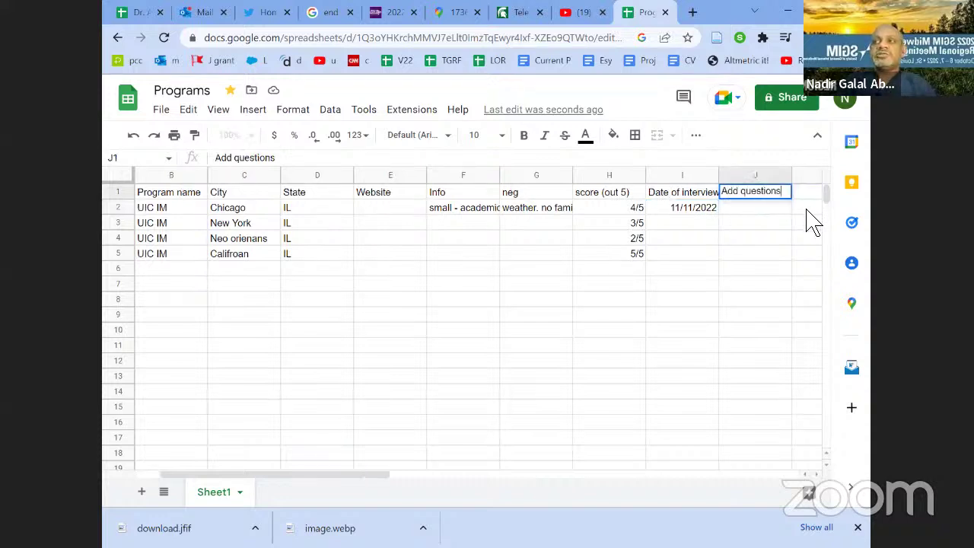
{"action": "key", "text": "Return"}
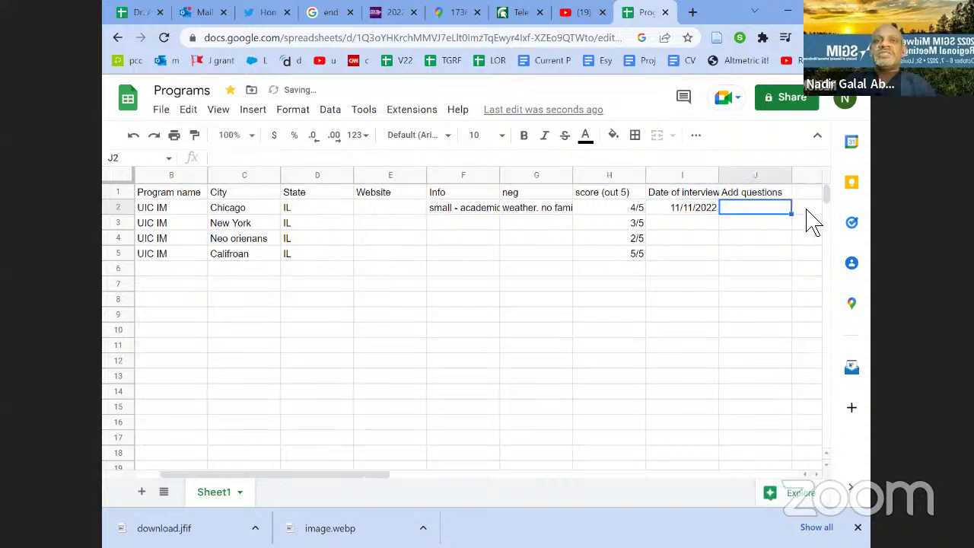
- Enter the first program's questions in cell J2 on two lines: "1. Board passing" and "2. Burn out strategies"
{"action": "type", "text": "1."}
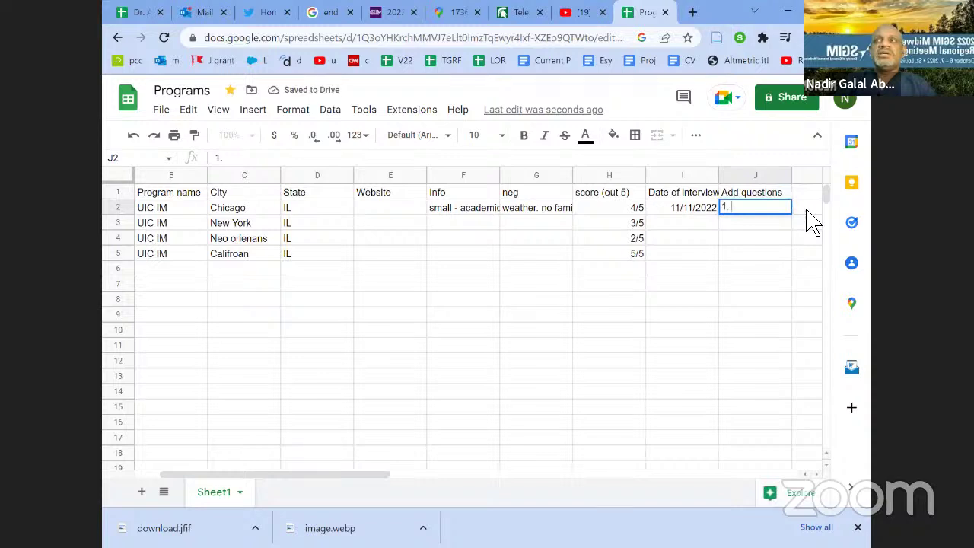
{"action": "type", "text": " Board pa"}
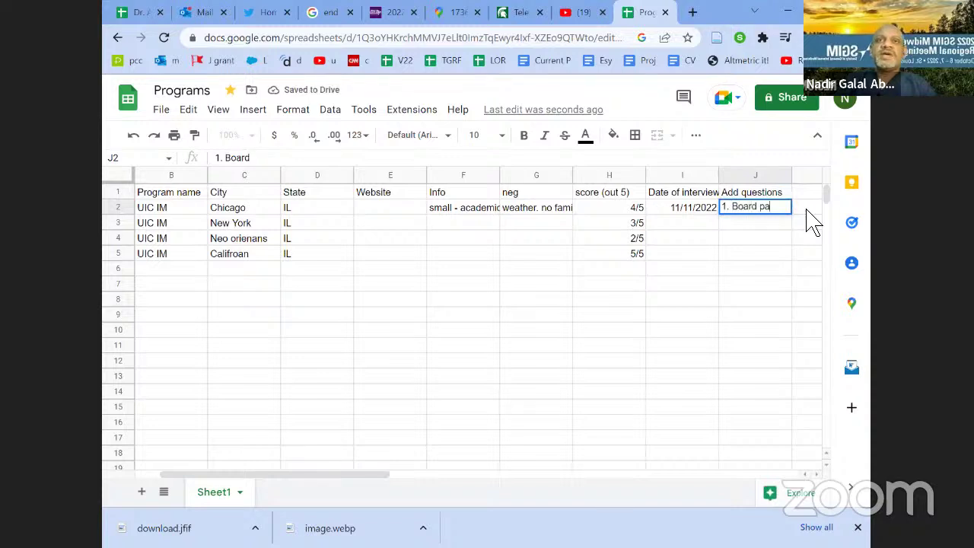
{"action": "type", "text": "ssing"}
{"action": "key", "text": "alt+Return"}
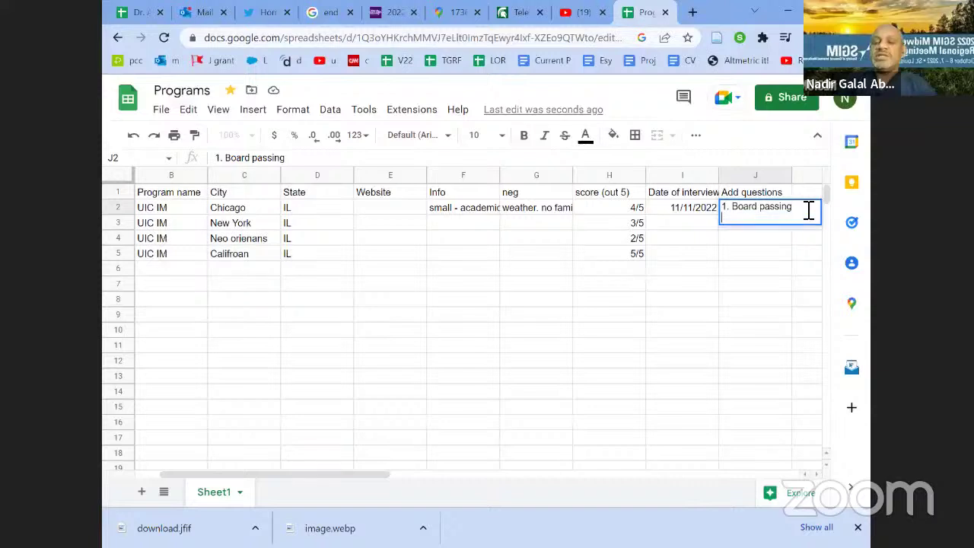
{"action": "type", "text": "2"}
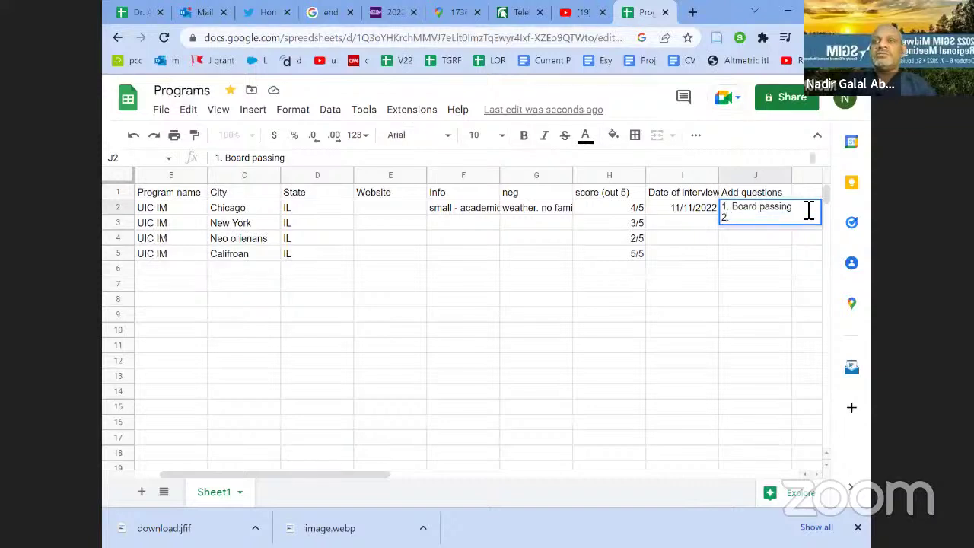
{"action": "type", "text": ". Out"}
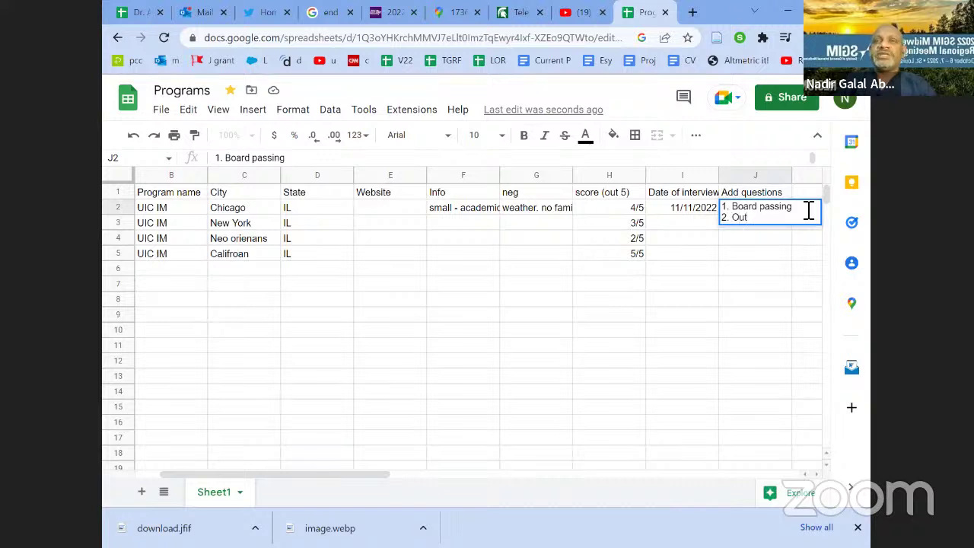
{"action": "key", "text": "BackSpace"}
{"action": "key", "text": "BackSpace"}
{"action": "key", "text": "BackSpace"}
{"action": "type", "text": "Bur"}
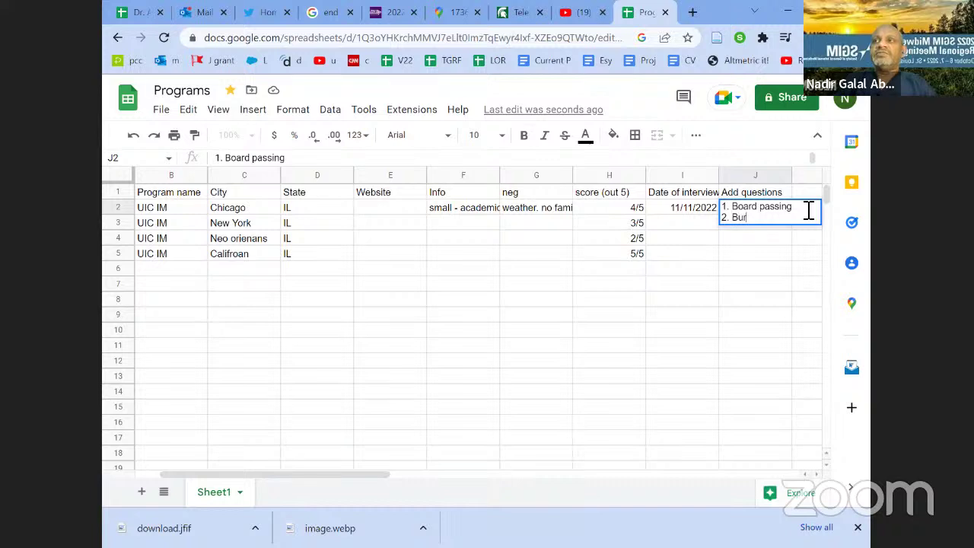
{"action": "type", "text": "n out strat"}
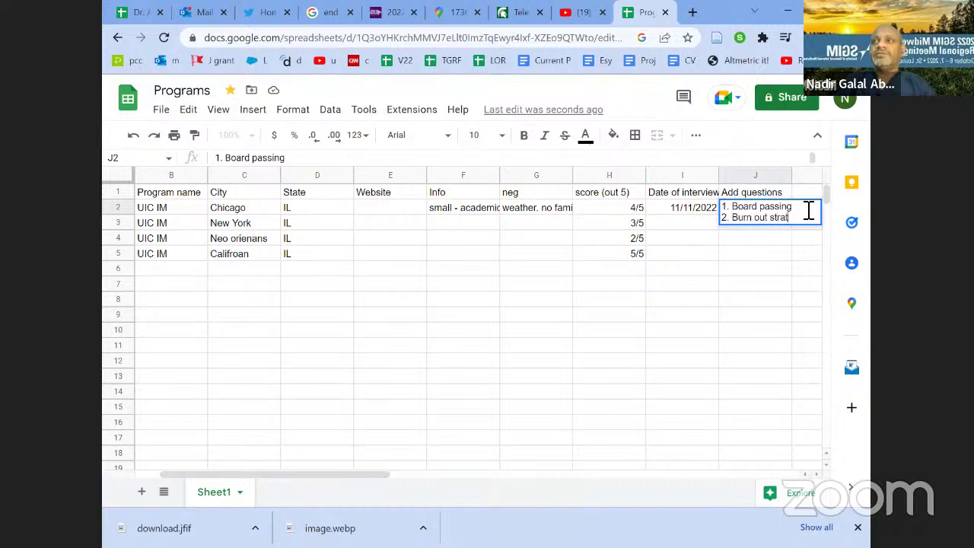
{"action": "type", "text": "egies"}
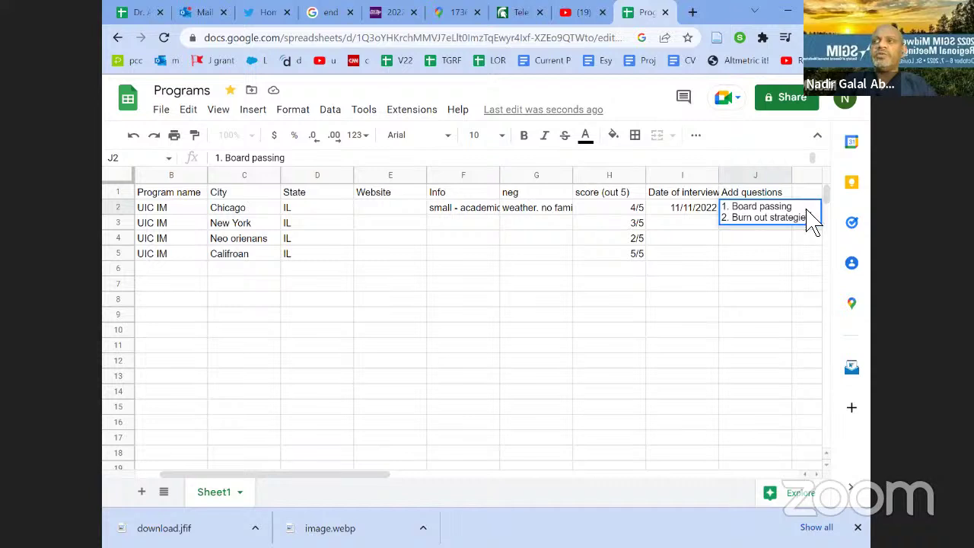
{"action": "key", "text": "Return"}
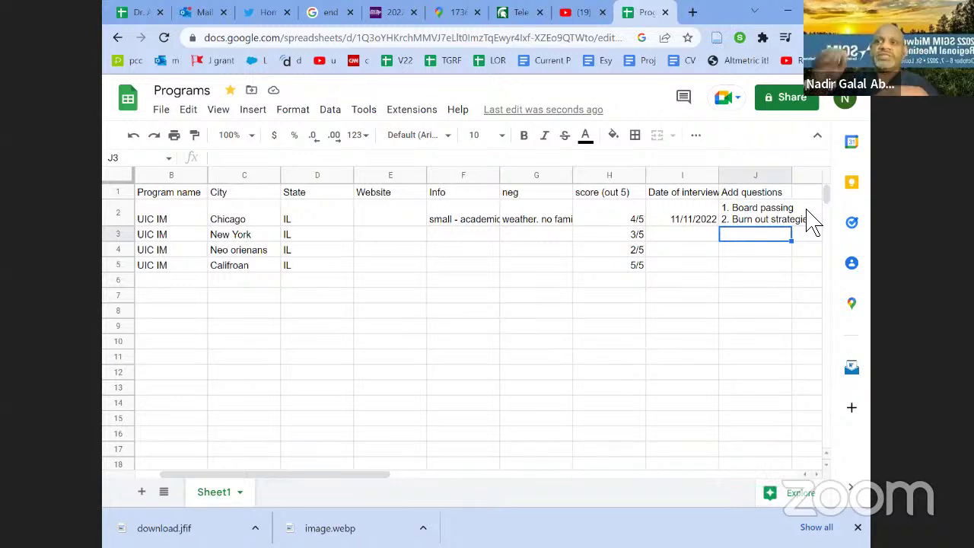
- Review the first program's interview date and all programs' scores, ending at the first program's empty ID cell
{"action": "key", "text": "Left"}
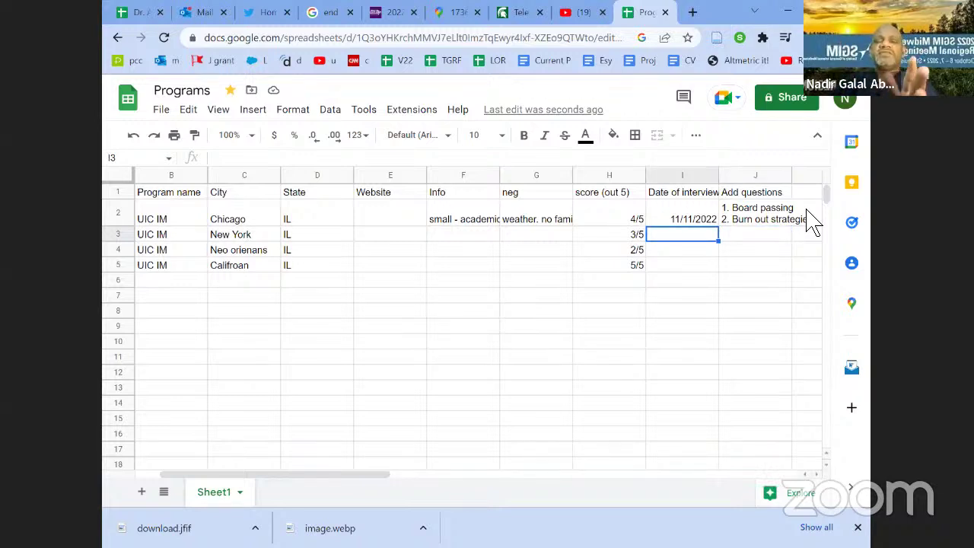
{"action": "key", "text": "Up"}
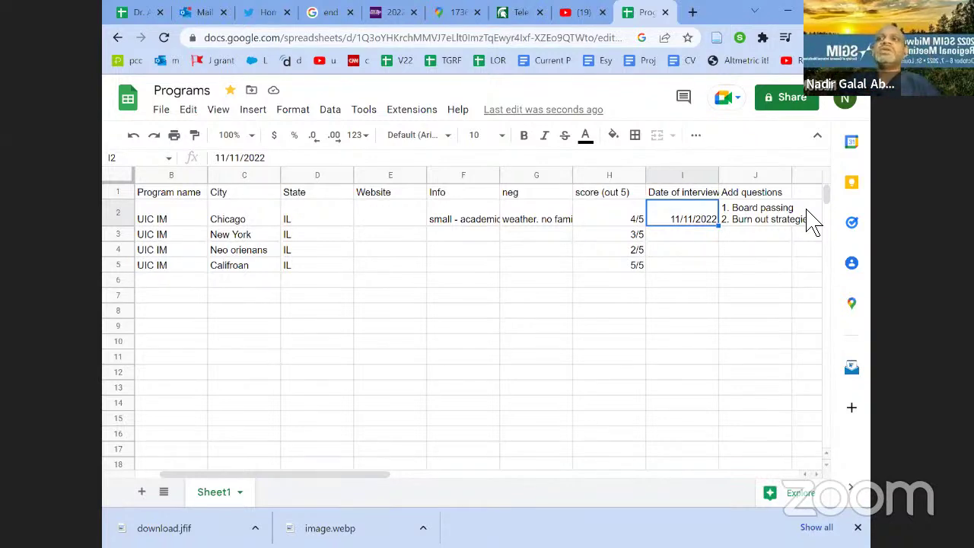
{"action": "key", "text": "Left"}
{"action": "key", "text": "Down"}
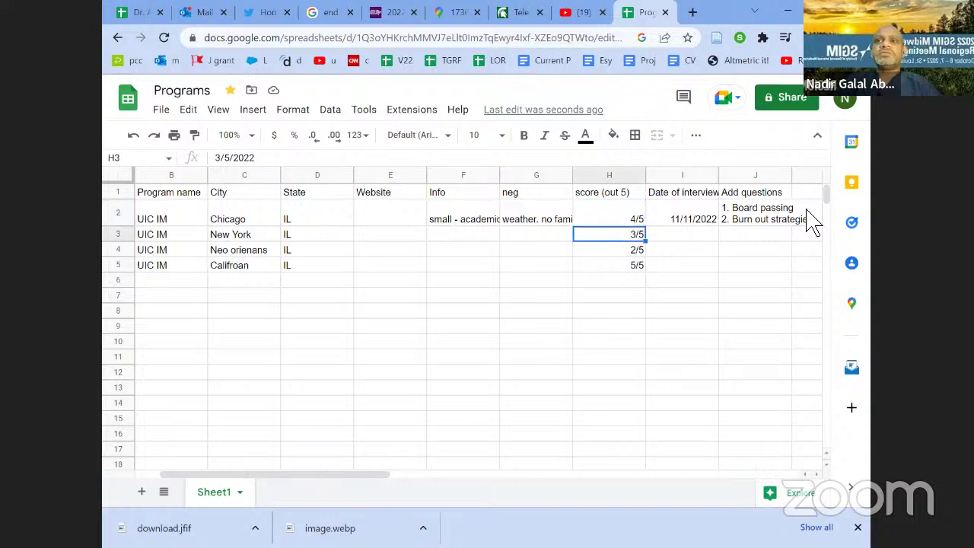
{"action": "key", "text": "Down"}
{"action": "key", "text": "Down"}
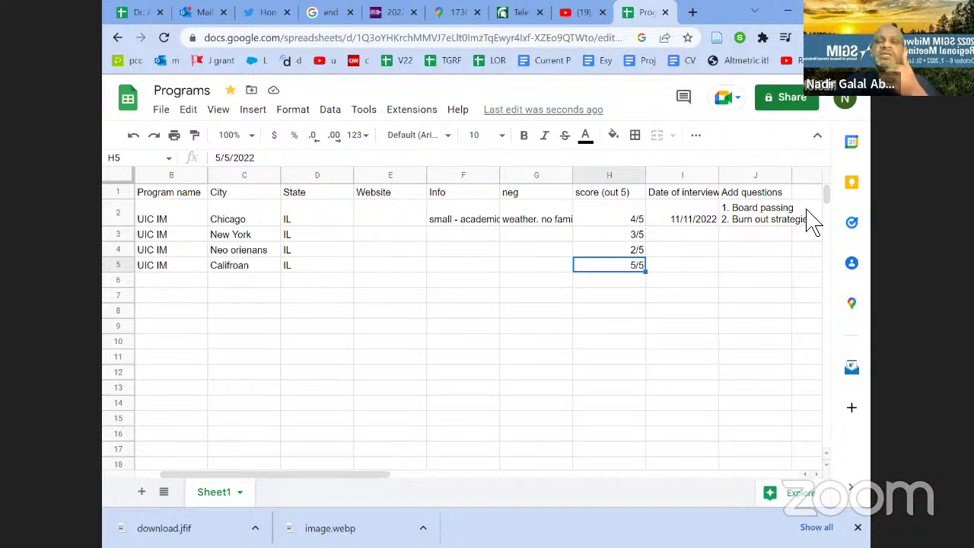
{"action": "key", "text": "Up"}
{"action": "key", "text": "Up"}
{"action": "key", "text": "Up"}
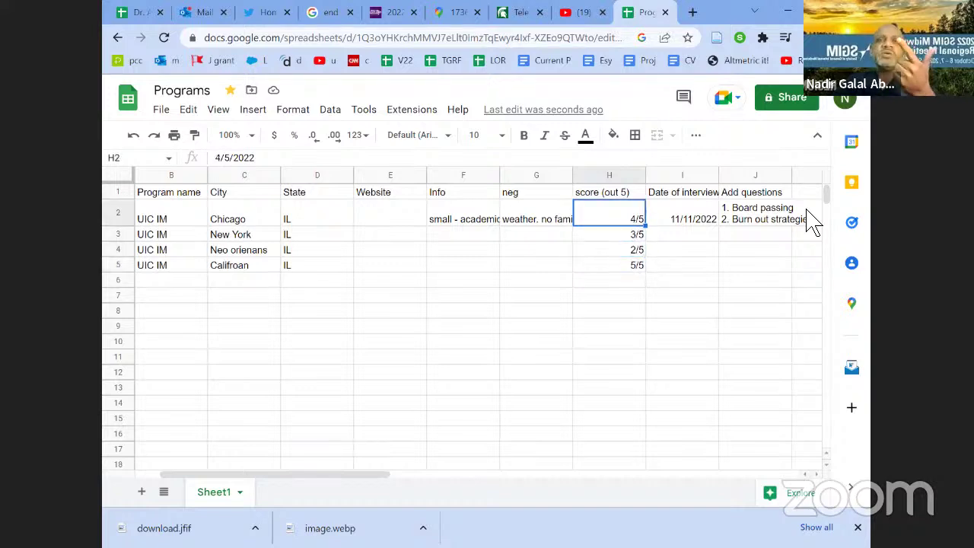
{"action": "key", "text": "Down"}
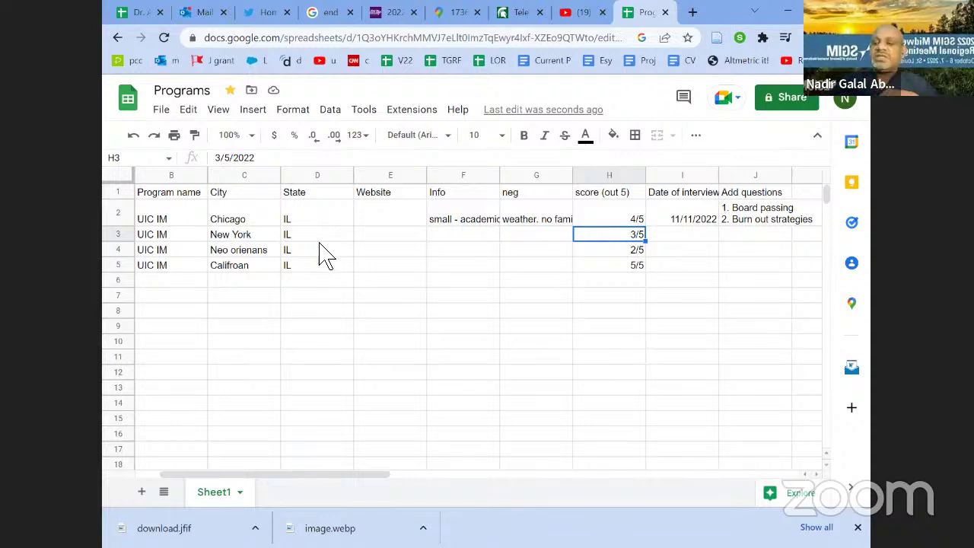
{"action": "key", "text": "Up"}
{"action": "key", "text": "Up"}
{"action": "key", "text": "Home"}
{"action": "key", "text": "Down"}
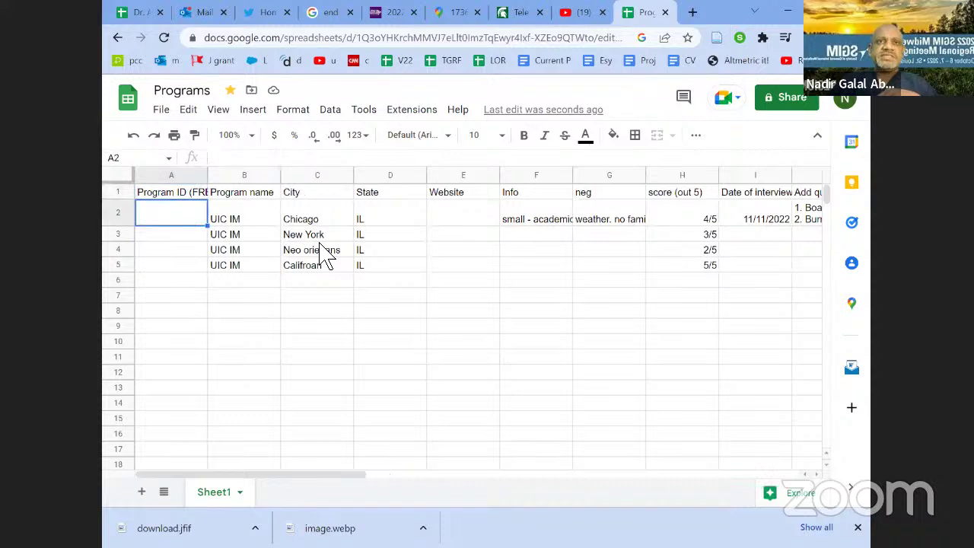